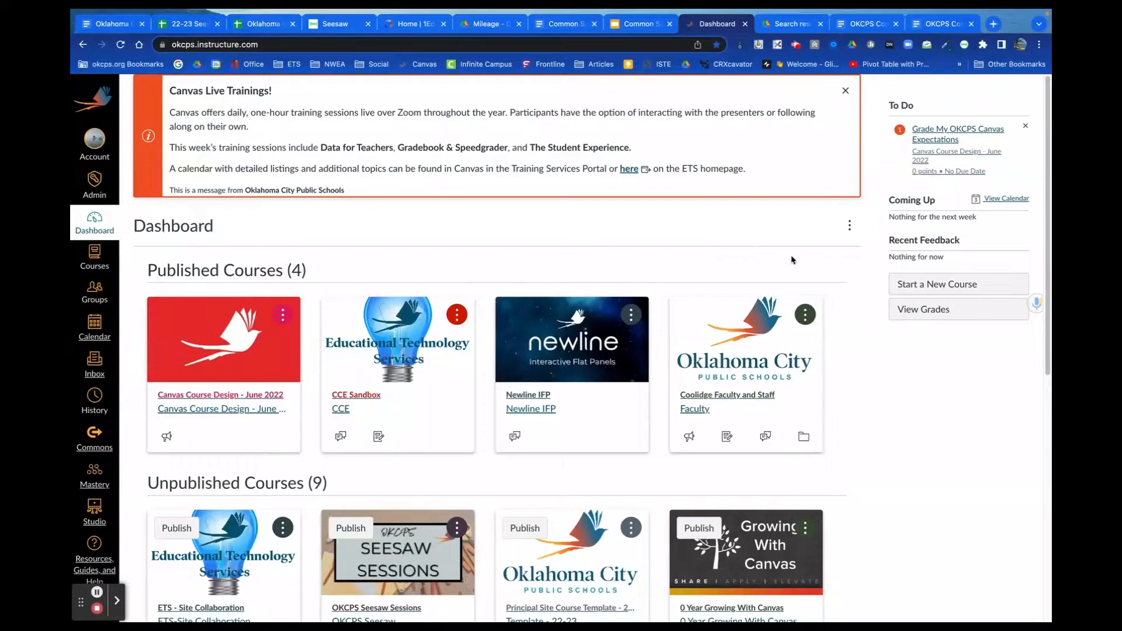
# Create a new course named "Common Sense Media Sandbox" associated with the Sandbox Courses account.
pyautogui.click(929, 283)
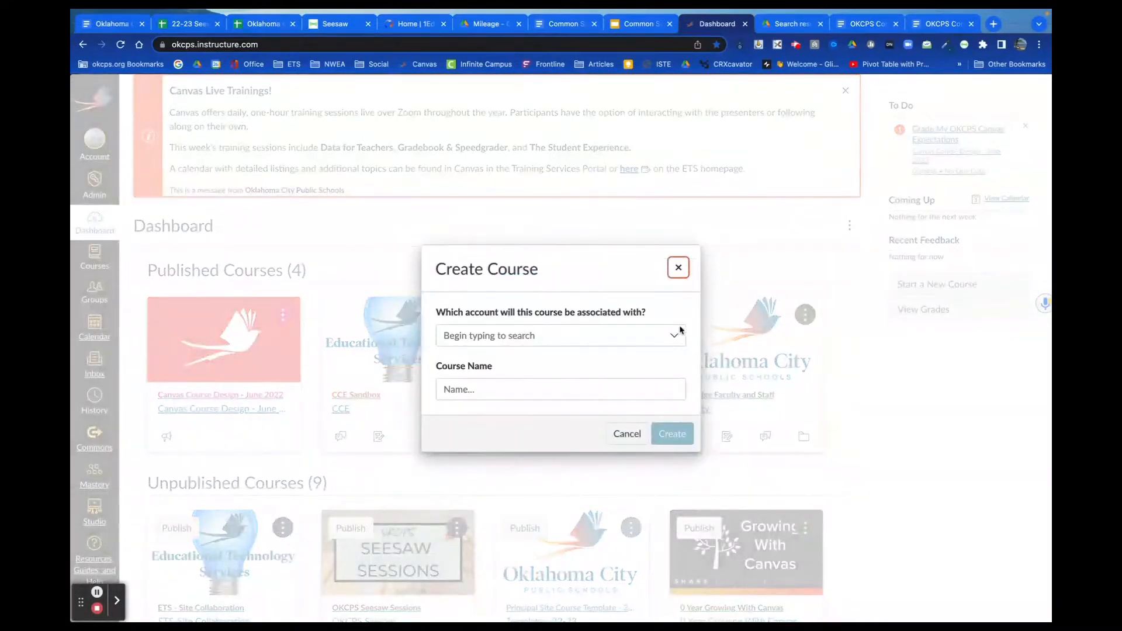
pyautogui.click(605, 337)
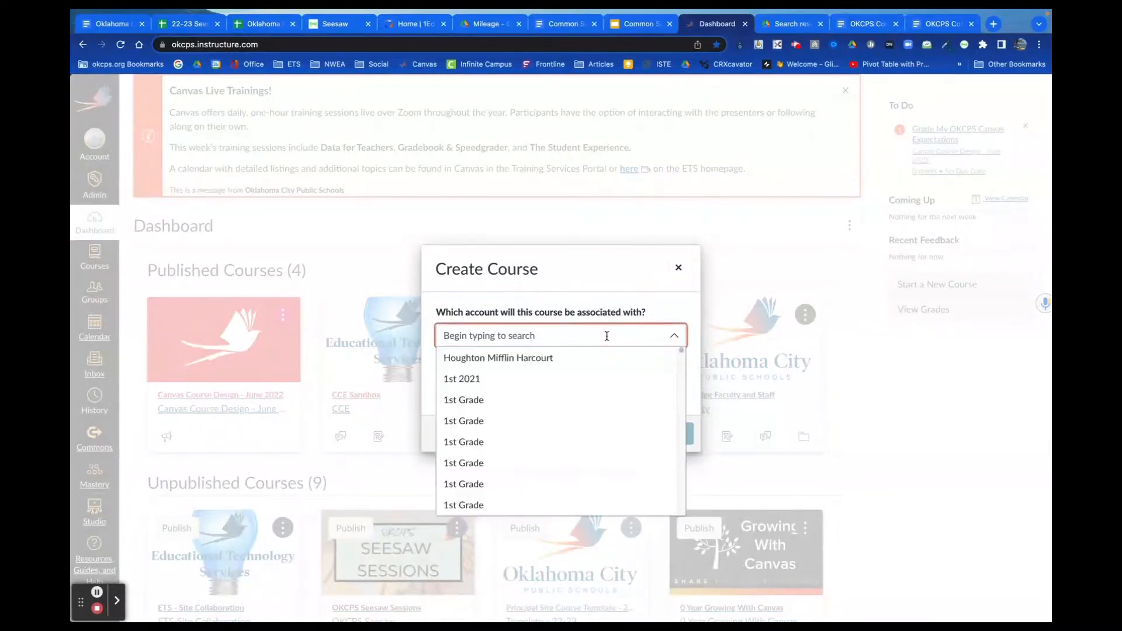
pyautogui.write('sand')
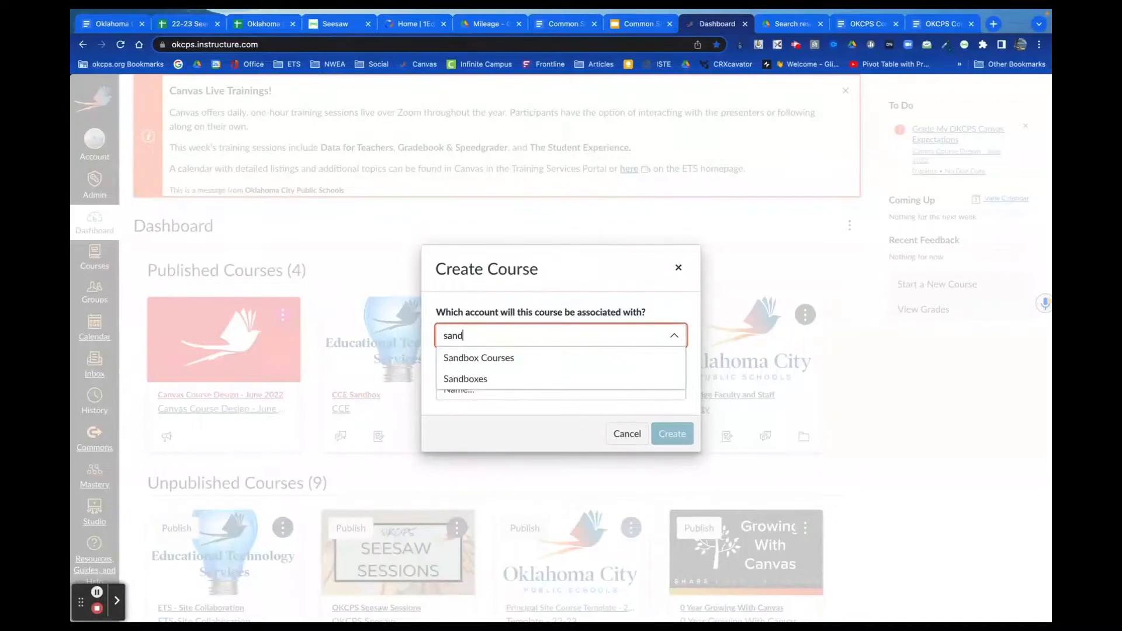
pyautogui.click(566, 362)
pyautogui.click(523, 393)
pyautogui.write('Common ')
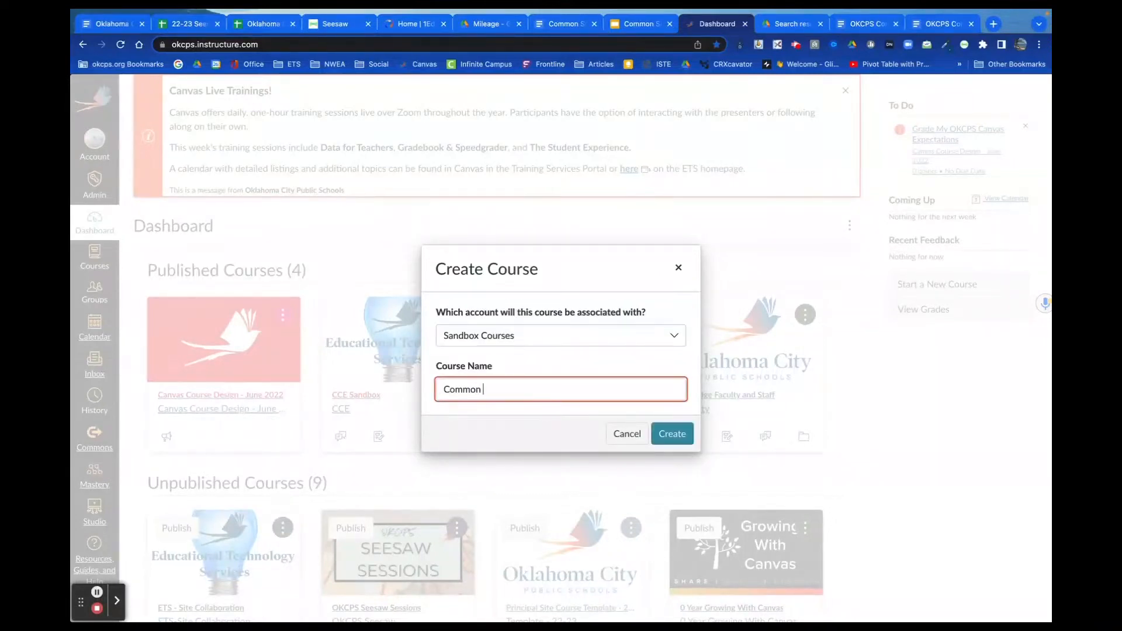
pyautogui.write('Sense Media Sandbox')
pyautogui.press('Return')
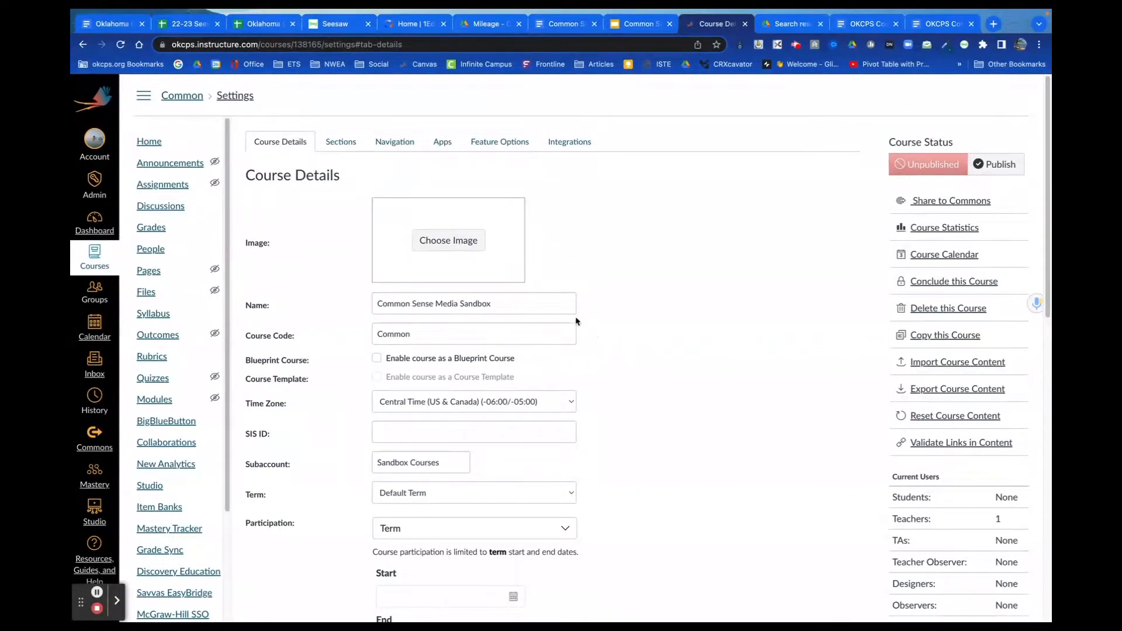
# From the new course's home page, start a Commons import and filter to Oklahoma City Public Schools approved resources of the Courses type.
pyautogui.click(149, 142)
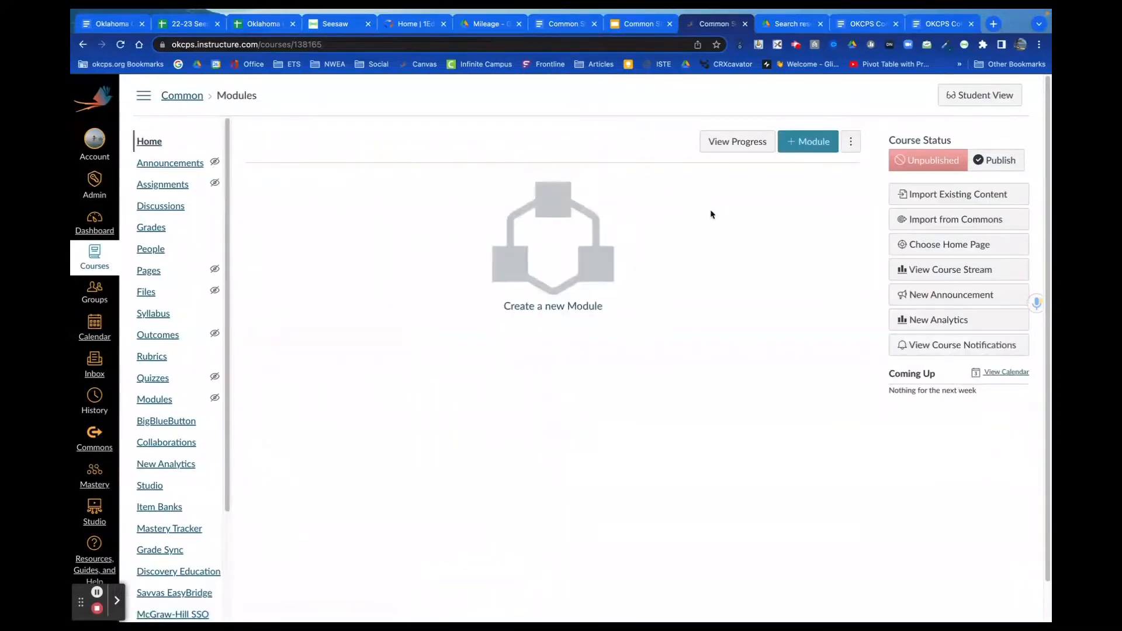
pyautogui.click(907, 217)
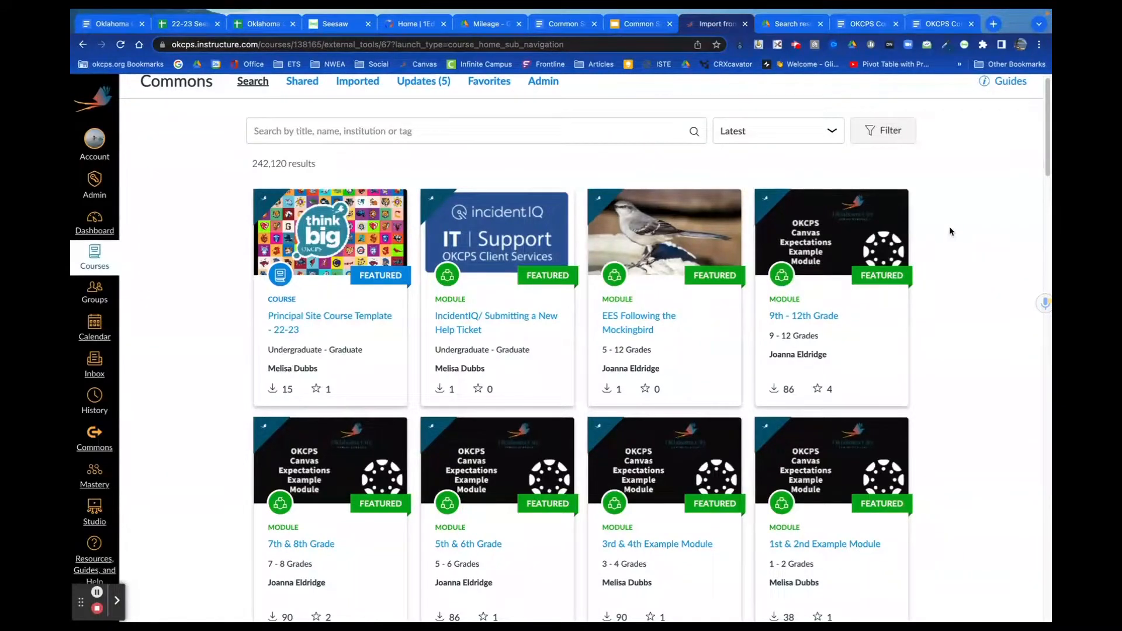
pyautogui.click(880, 132)
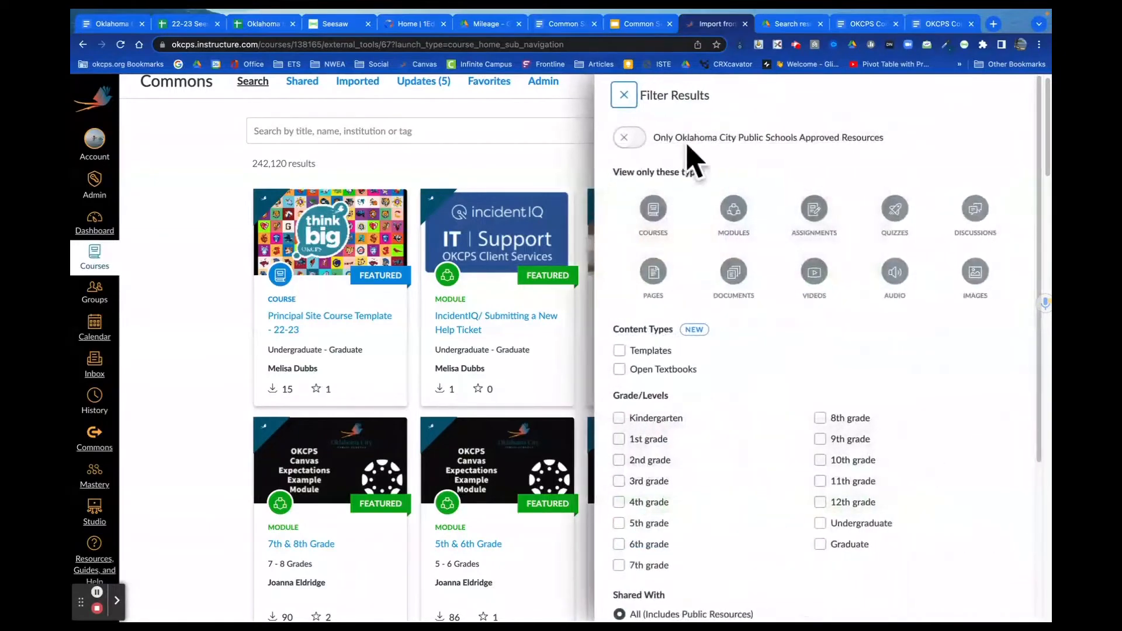
pyautogui.click(641, 142)
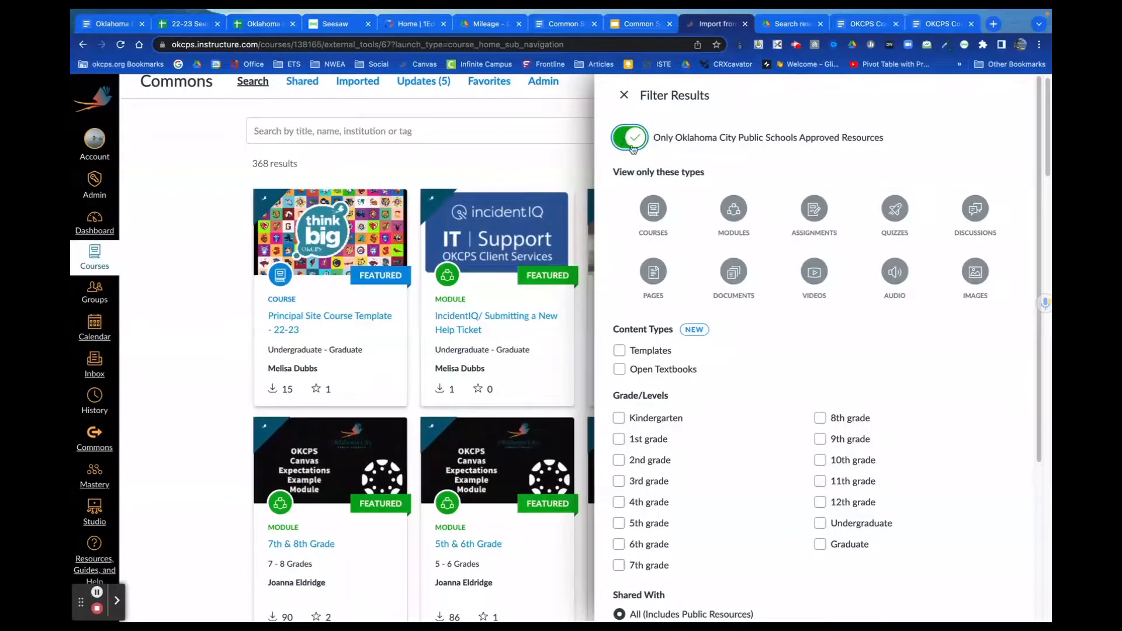
pyautogui.click(654, 211)
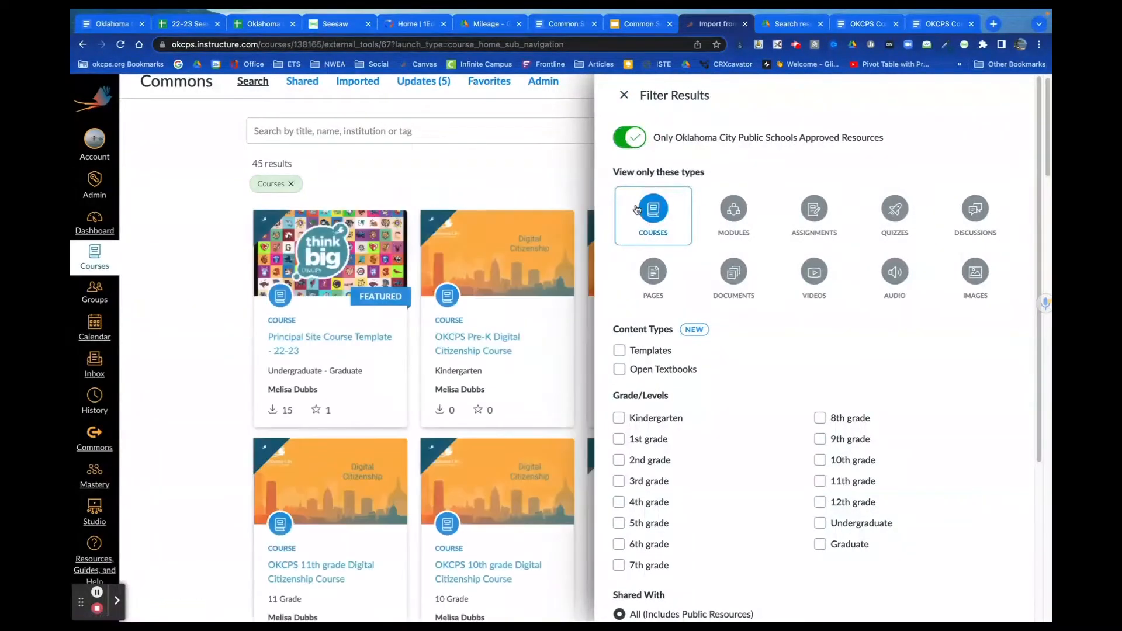
# Search Commons for "Digital Citi" and open the OKCPS 4th grade Digital Citizenship Course.
pyautogui.click(530, 128)
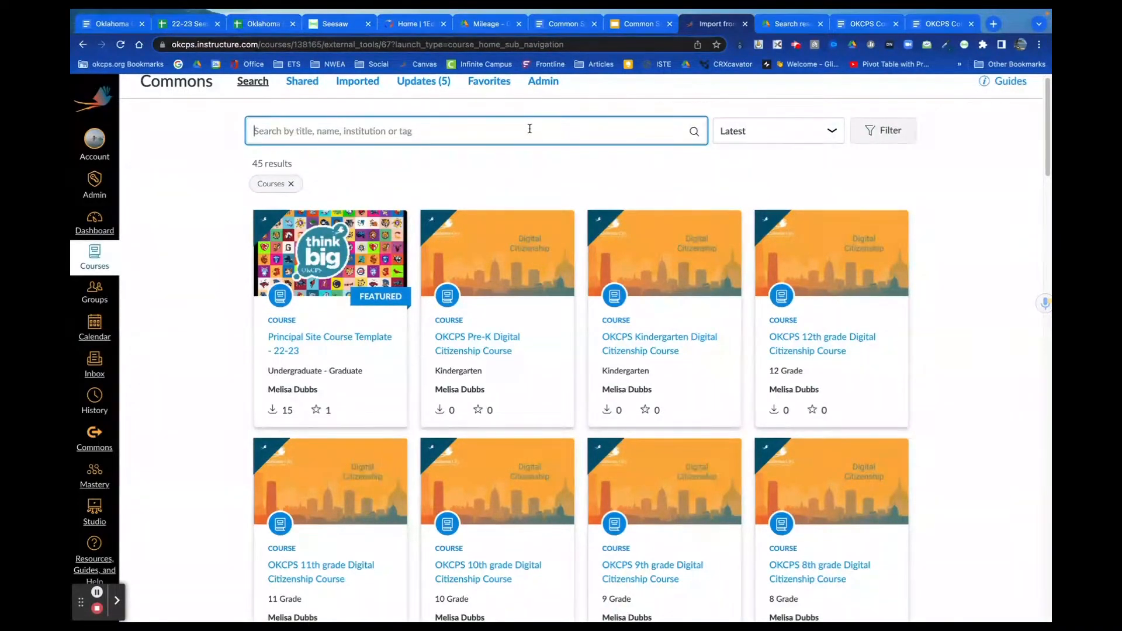
pyautogui.write('Digital Citi')
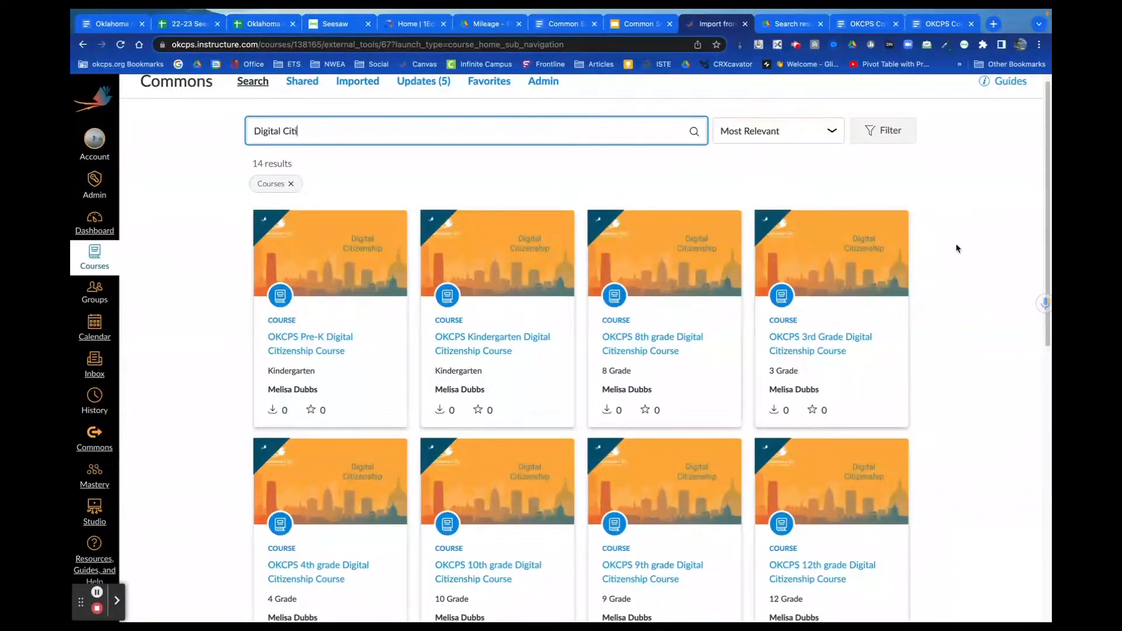
pyautogui.scroll(-3, 956, 247)
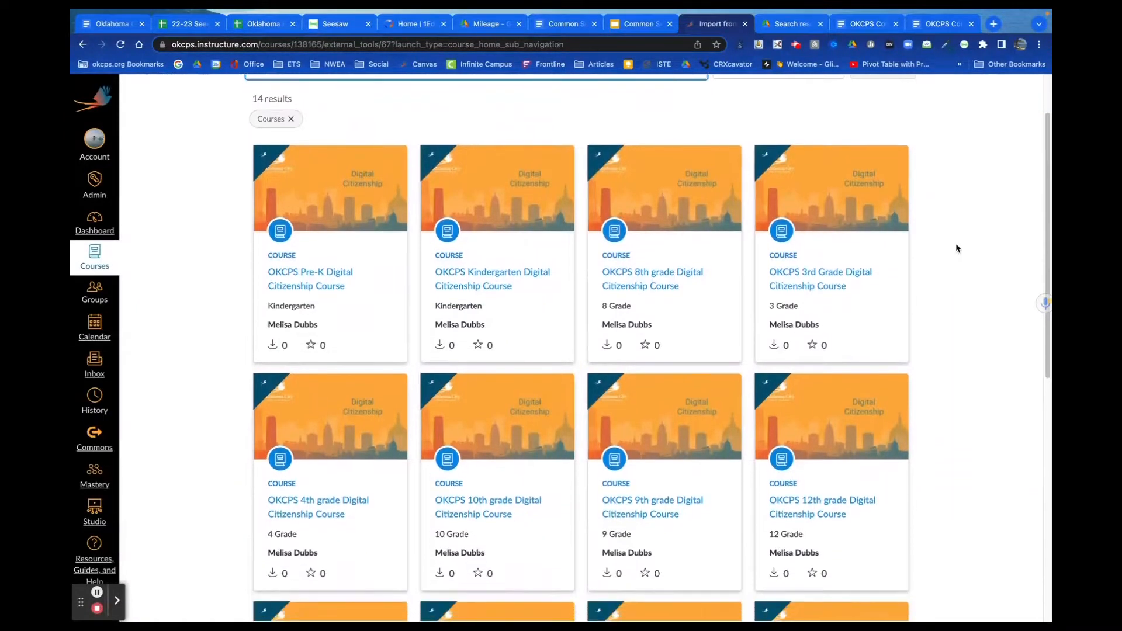
pyautogui.scroll(-2, 956, 243)
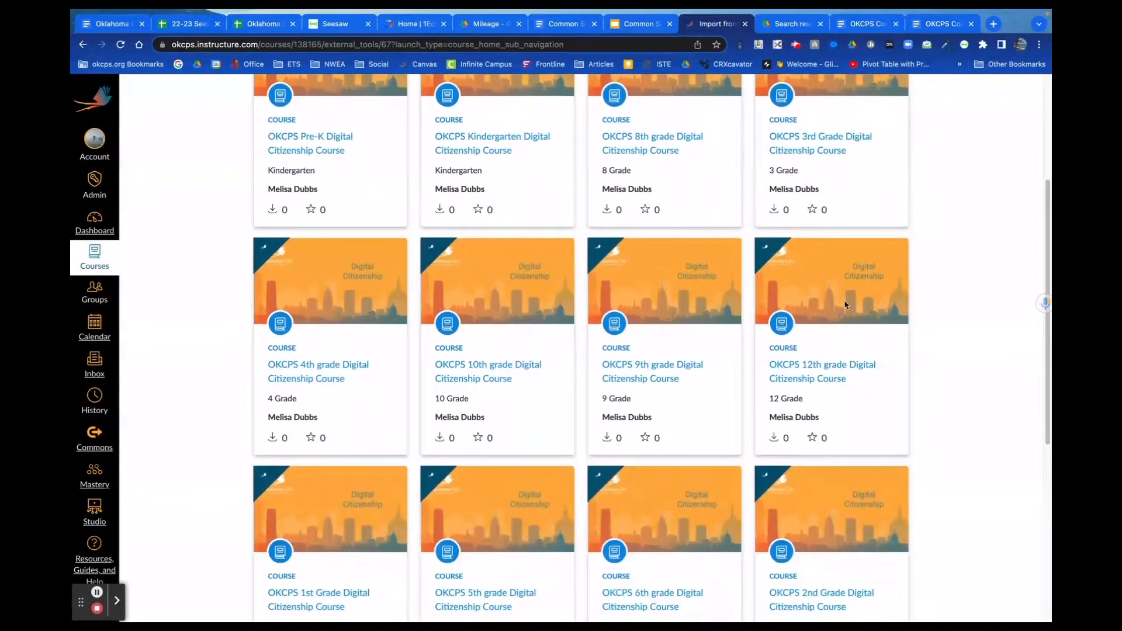
pyautogui.click(353, 369)
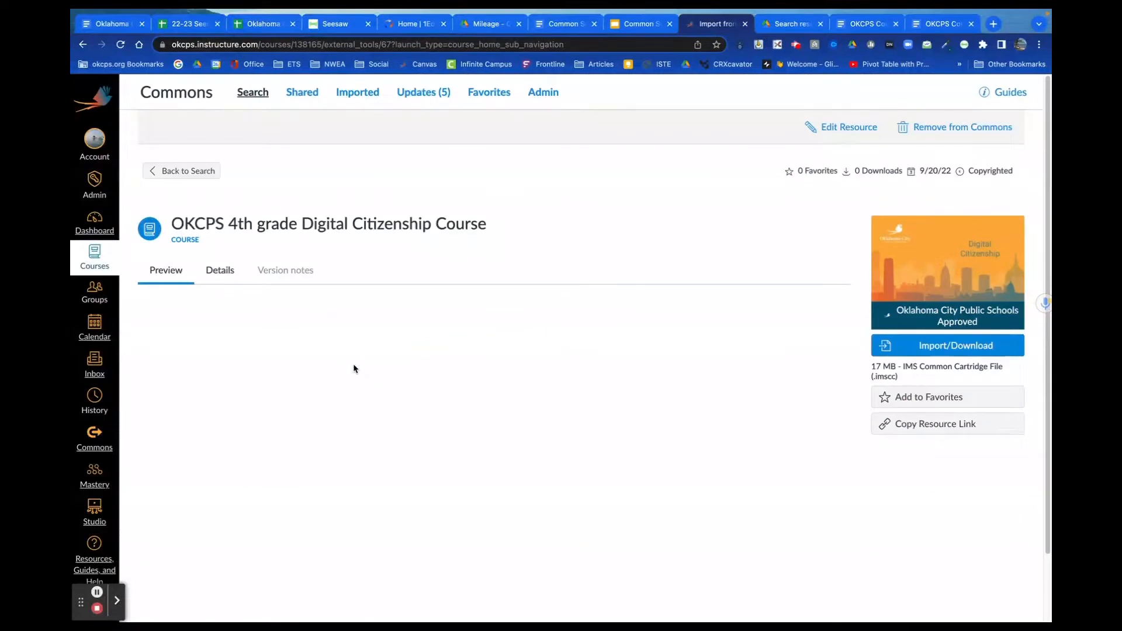
# Import the 4th grade Digital Citizenship Course into the Common Sense Media Sandbox course.
pyautogui.click(900, 351)
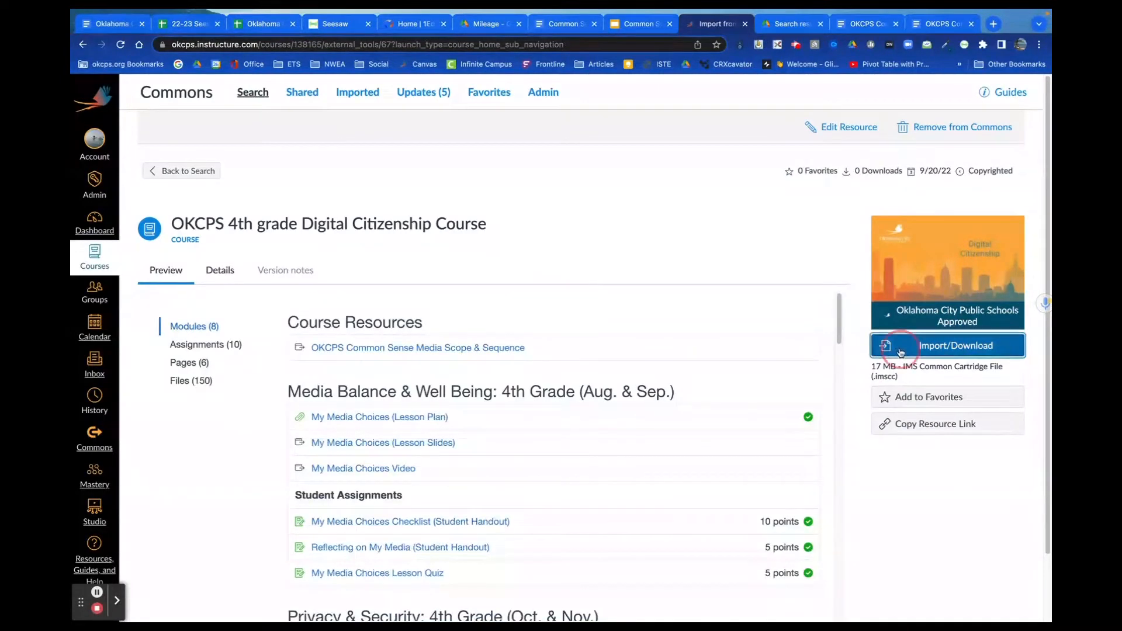
pyautogui.click(799, 166)
pyautogui.write('Common')
pyautogui.click(626, 212)
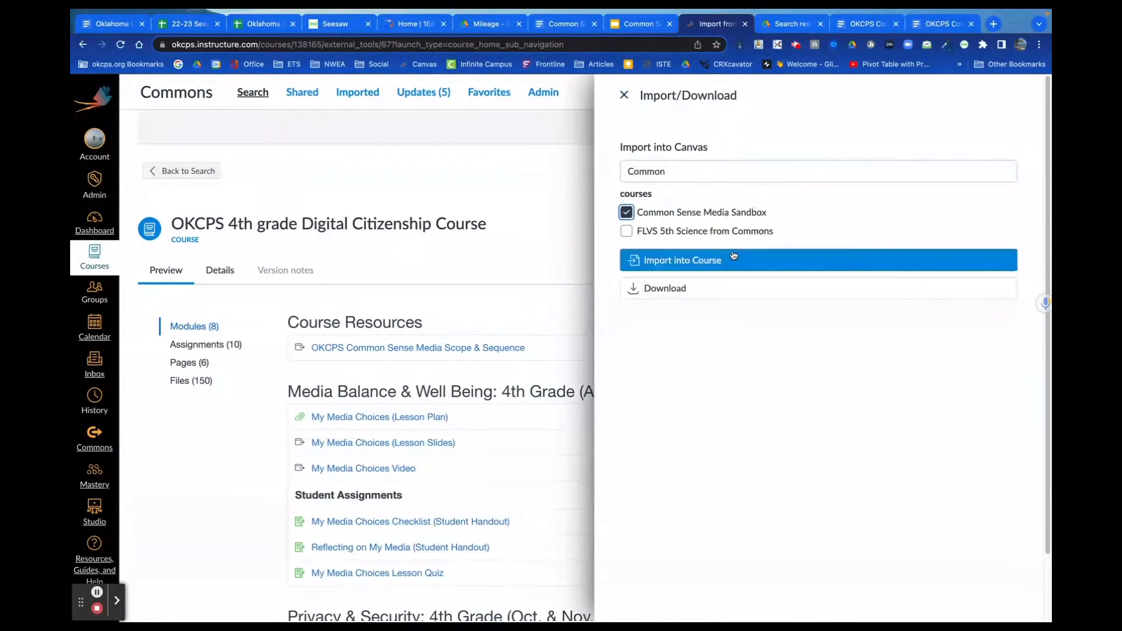
pyautogui.click(735, 265)
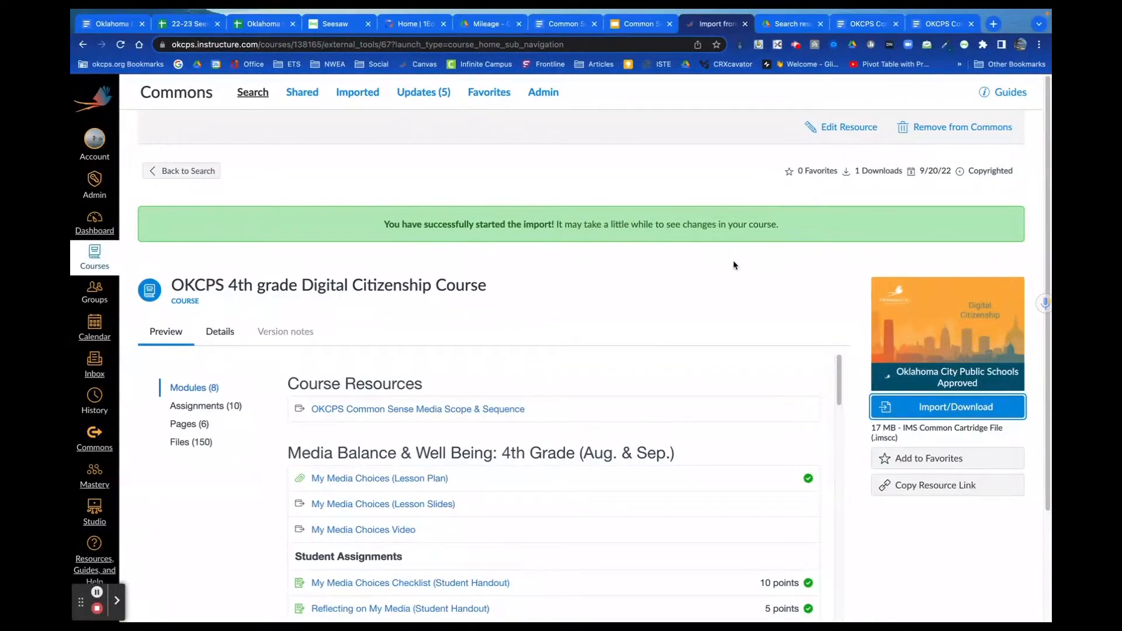
# Reopen the Common Sense Media Sandbox course from the dashboard, check the status of its content import and return to the course home page.
pyautogui.click(97, 220)
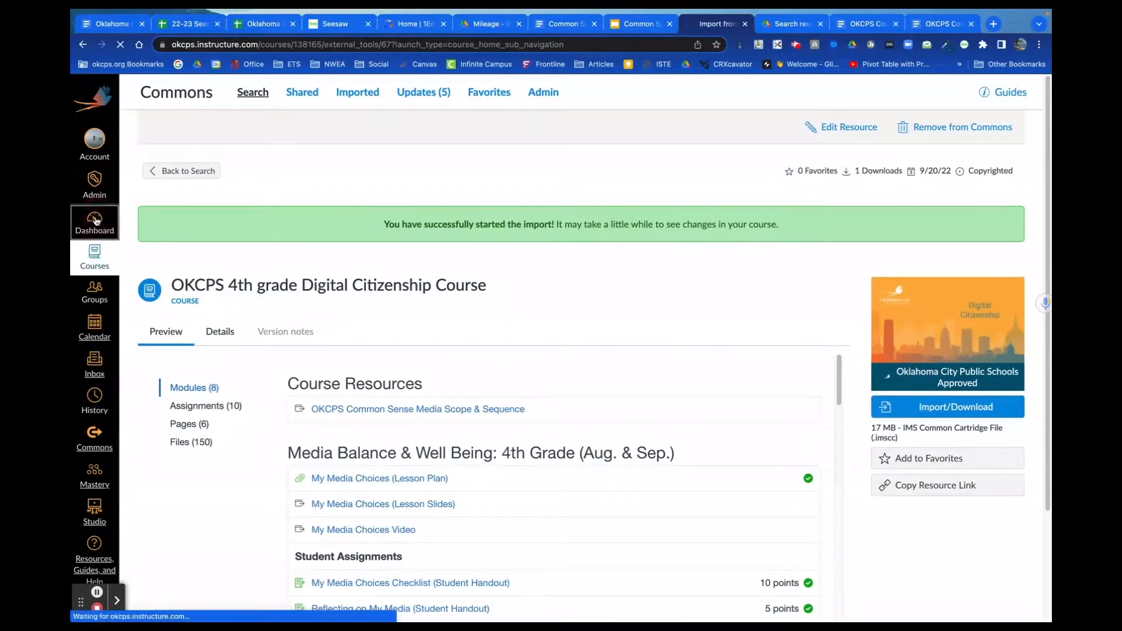
pyautogui.scroll(-4, 485, 350)
pyautogui.scroll(-4, 213, 318)
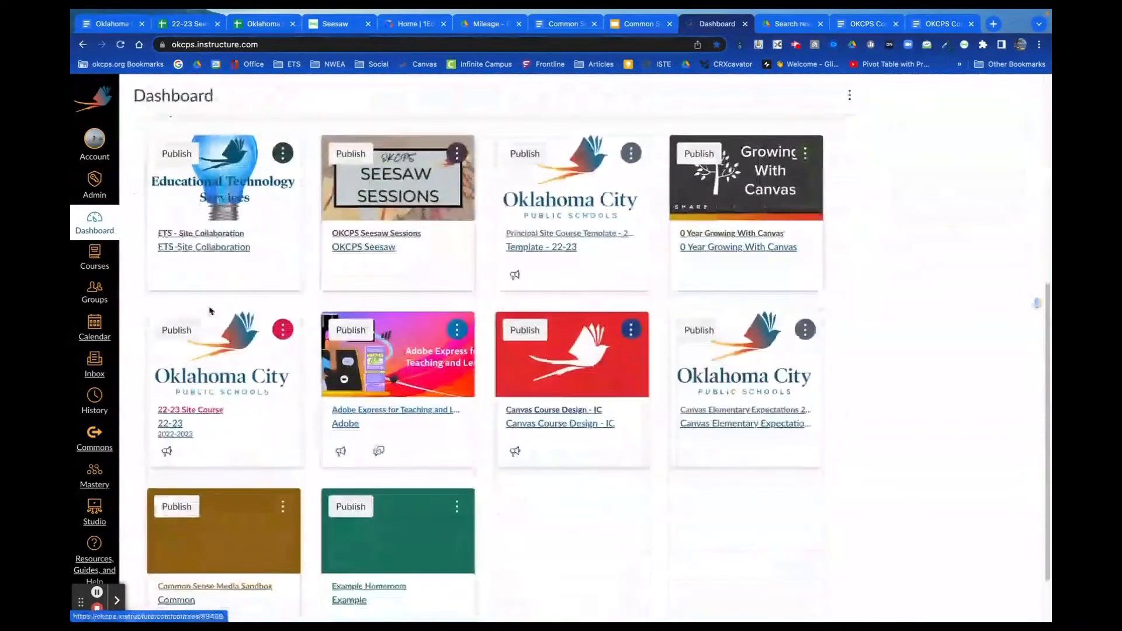
pyautogui.click(230, 481)
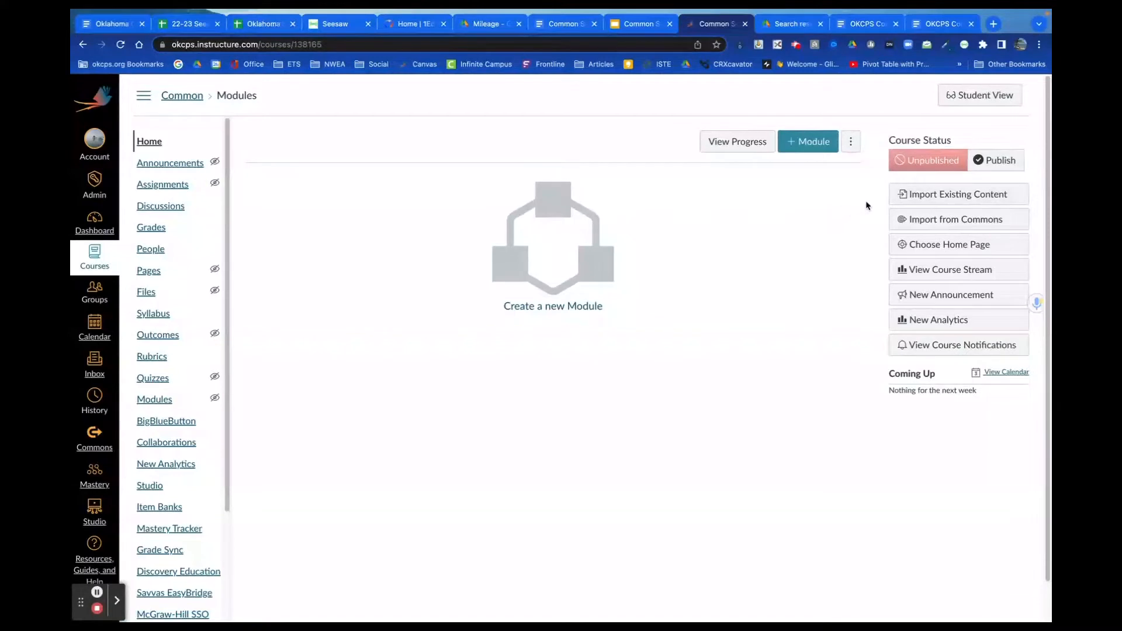
pyautogui.click(930, 199)
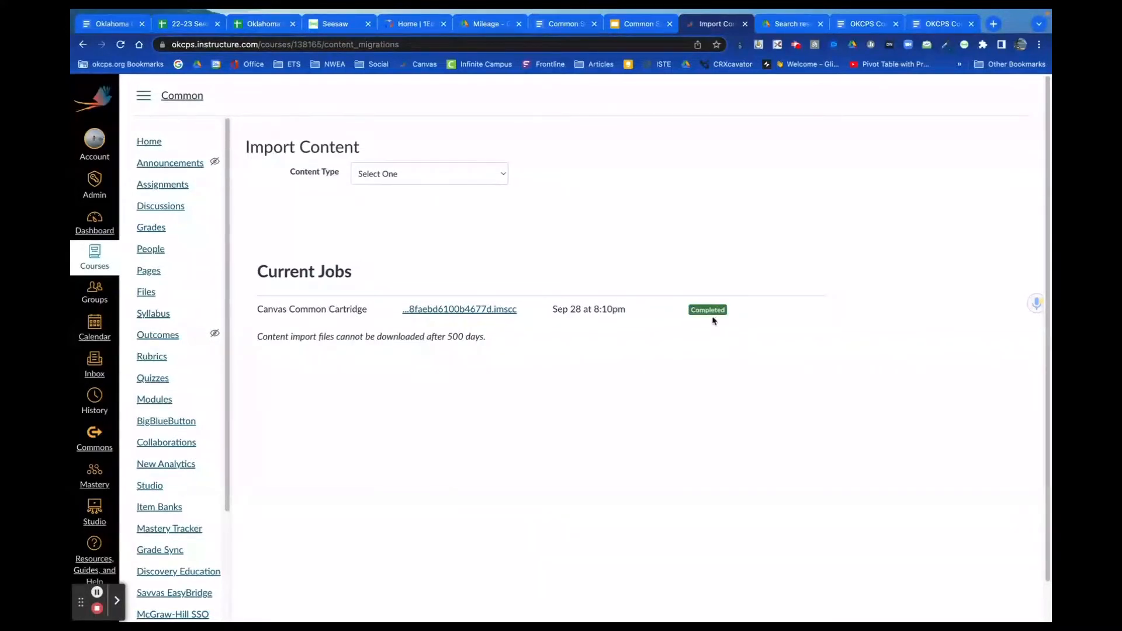
pyautogui.hotkey('alt', 'Left')
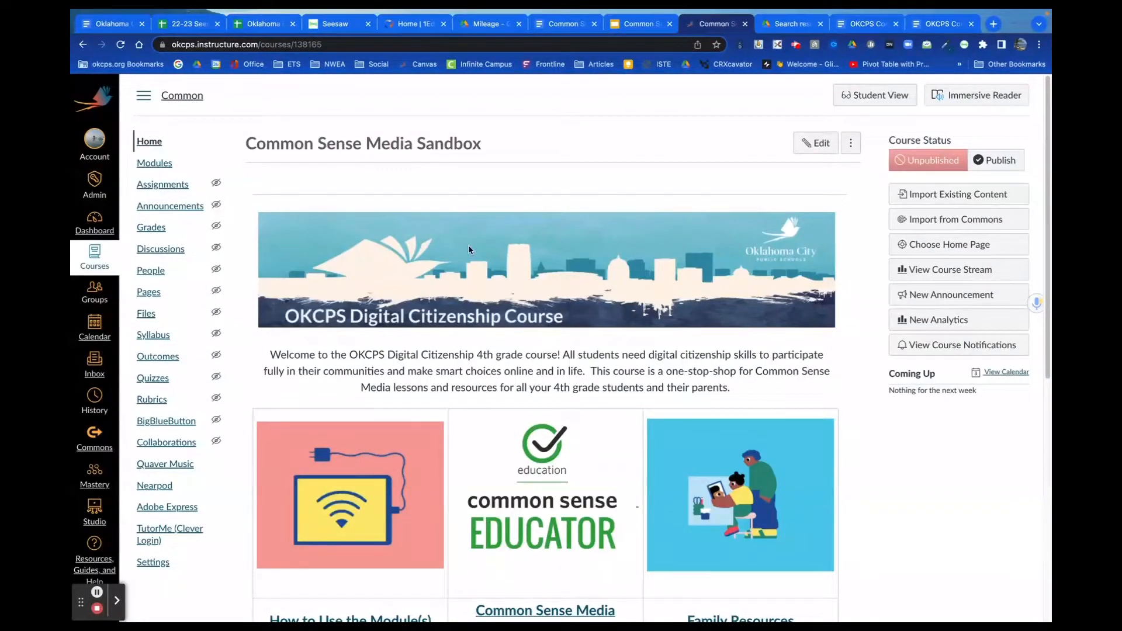
# Review the course's imported modules, from Course Resources through the monthly lesson modules to Family Resources.
pyautogui.click(159, 165)
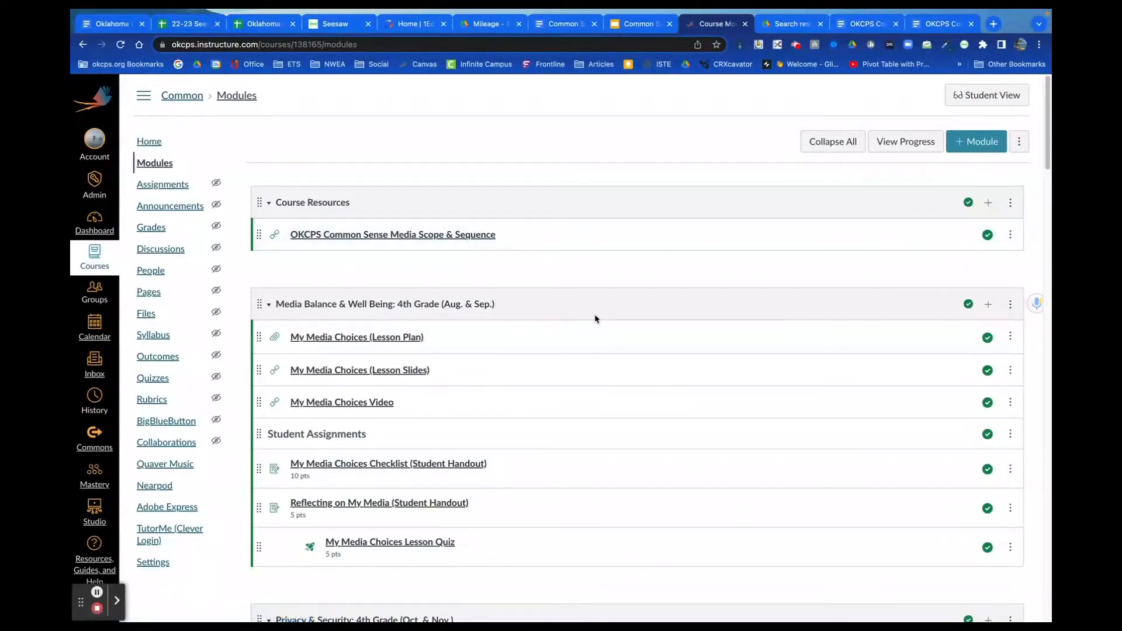
pyautogui.scroll(-1, 595, 318)
pyautogui.scroll(-2, 595, 319)
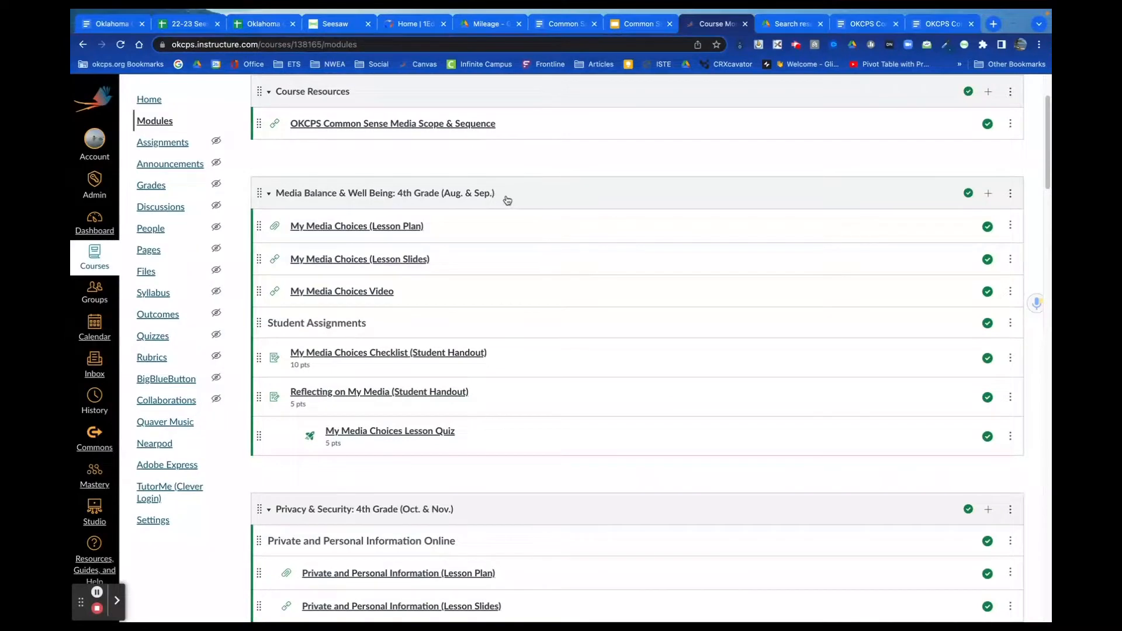
pyautogui.scroll(-1, 507, 200)
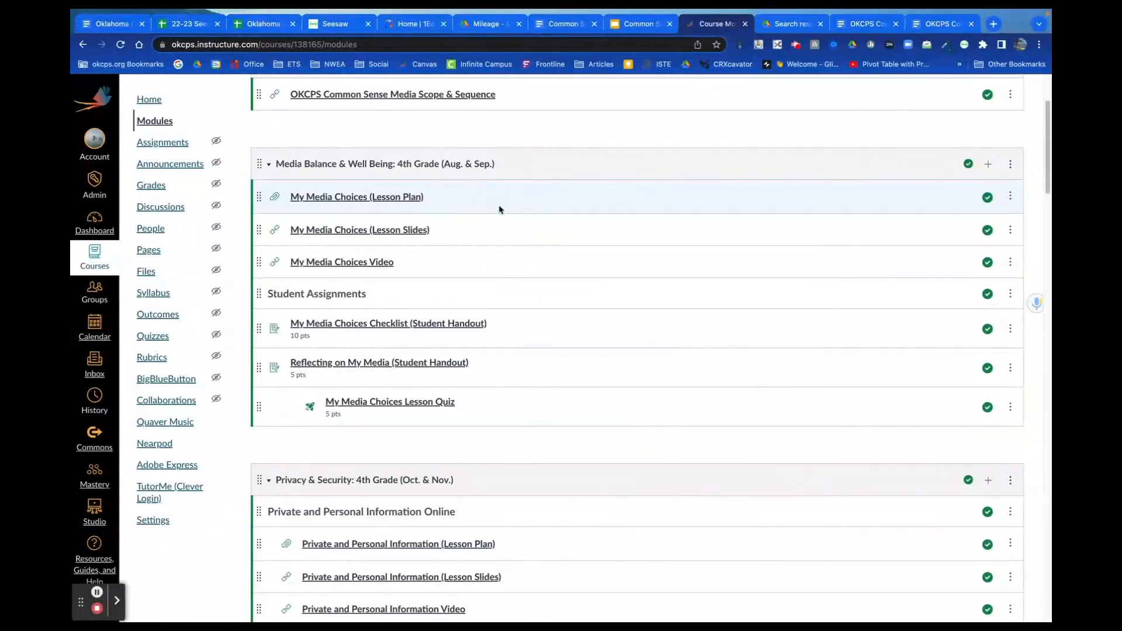
pyautogui.scroll(-3, 521, 238)
pyautogui.scroll(-12, 521, 238)
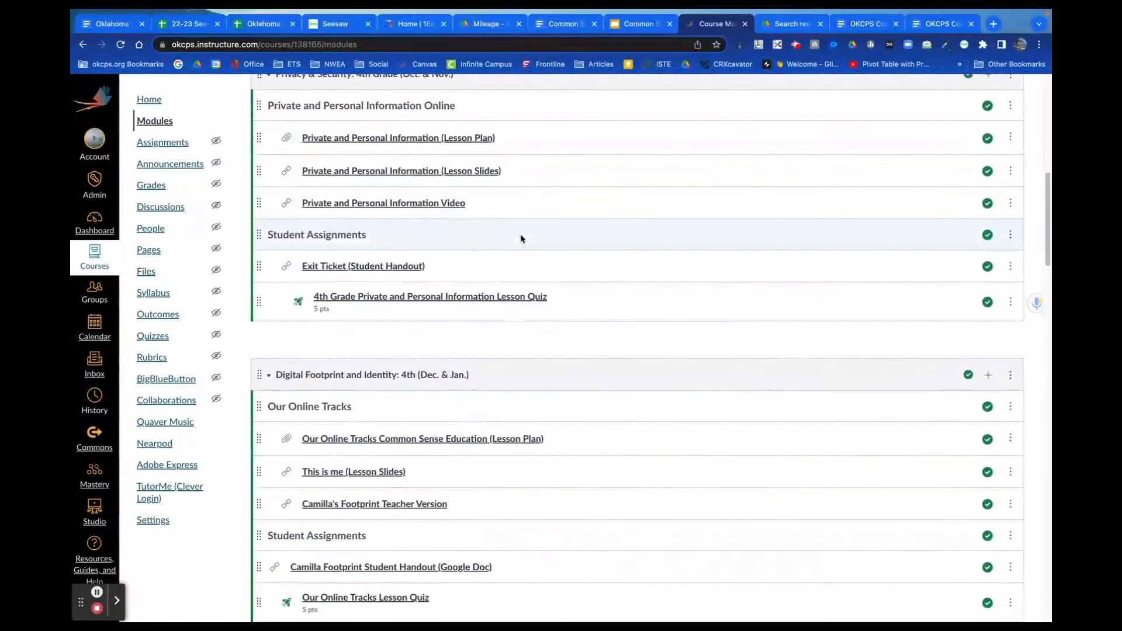
pyautogui.scroll(-20, 521, 238)
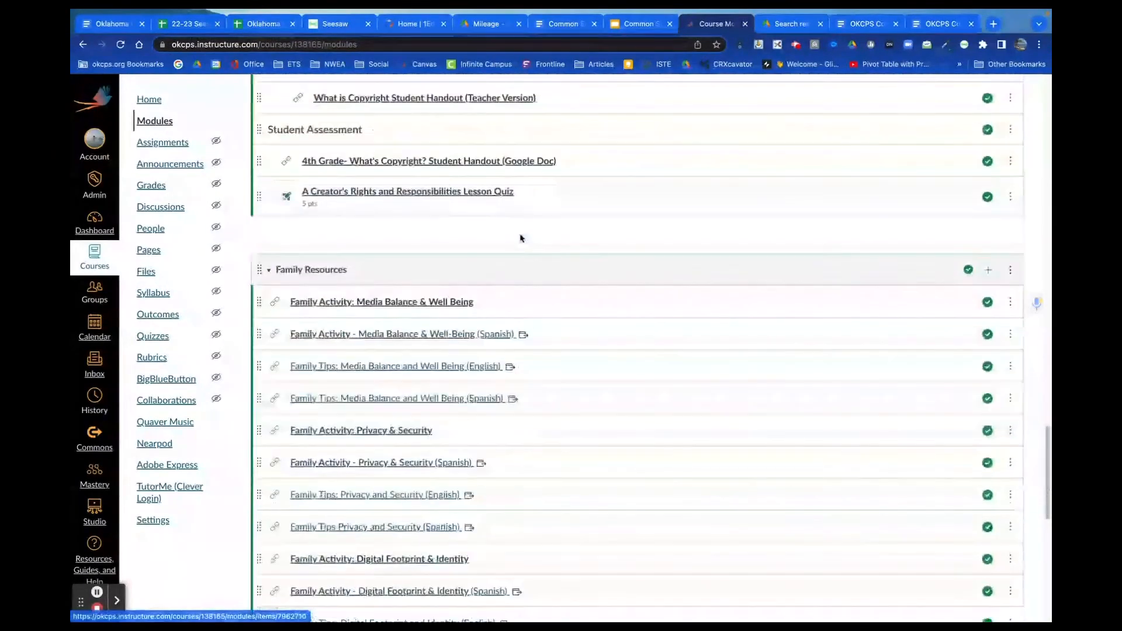
pyautogui.scroll(-1, 521, 237)
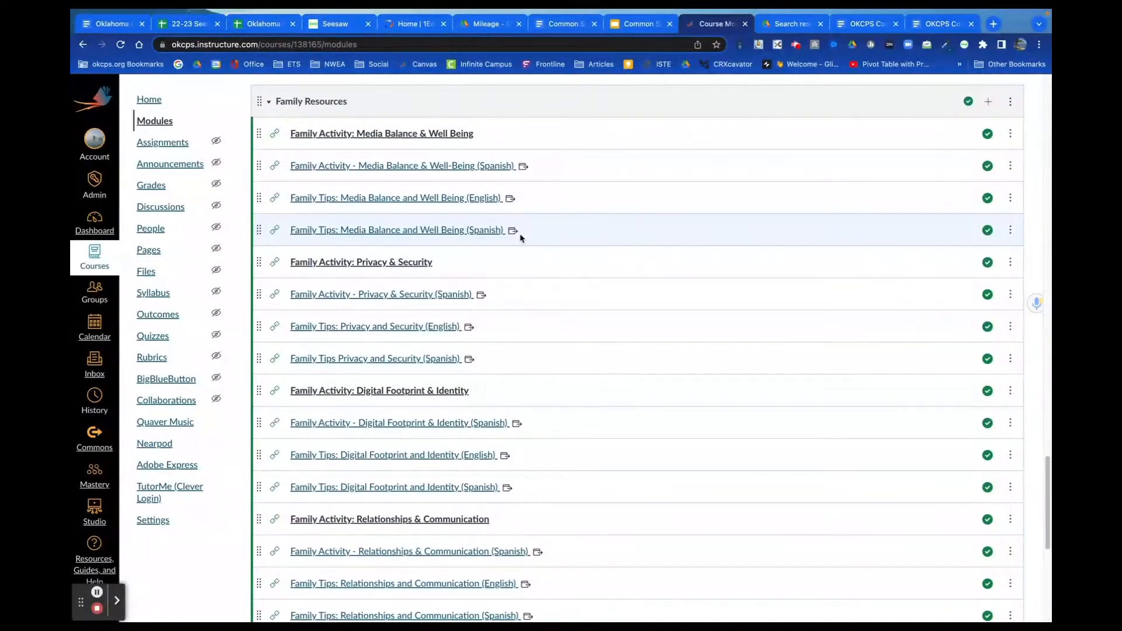
pyautogui.scroll(-7, 521, 238)
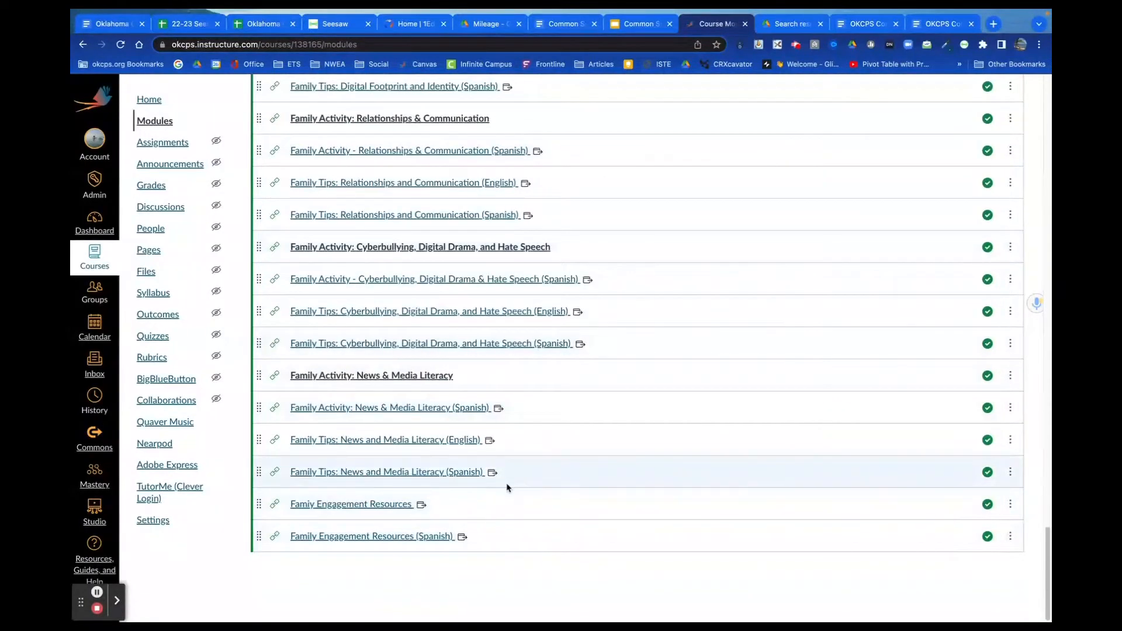
pyautogui.scroll(7, 516, 508)
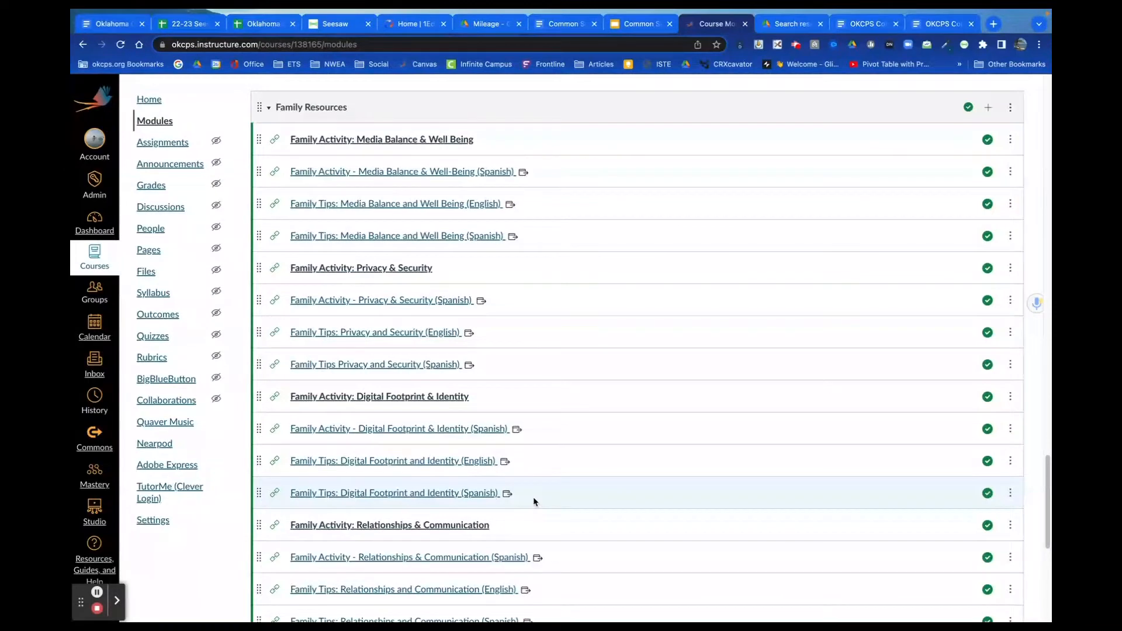
# Open "Family Activity: Media Balance & Well Being" in the Family Resources module and look at the embedded presentation's file options.
pyautogui.click(381, 139)
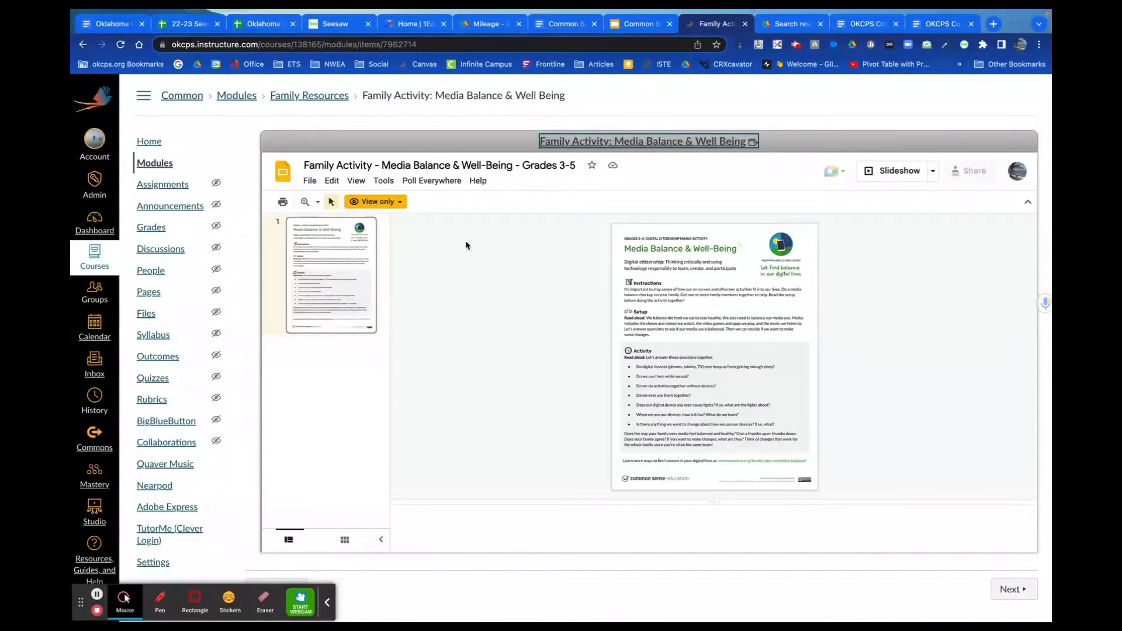
pyautogui.click(310, 181)
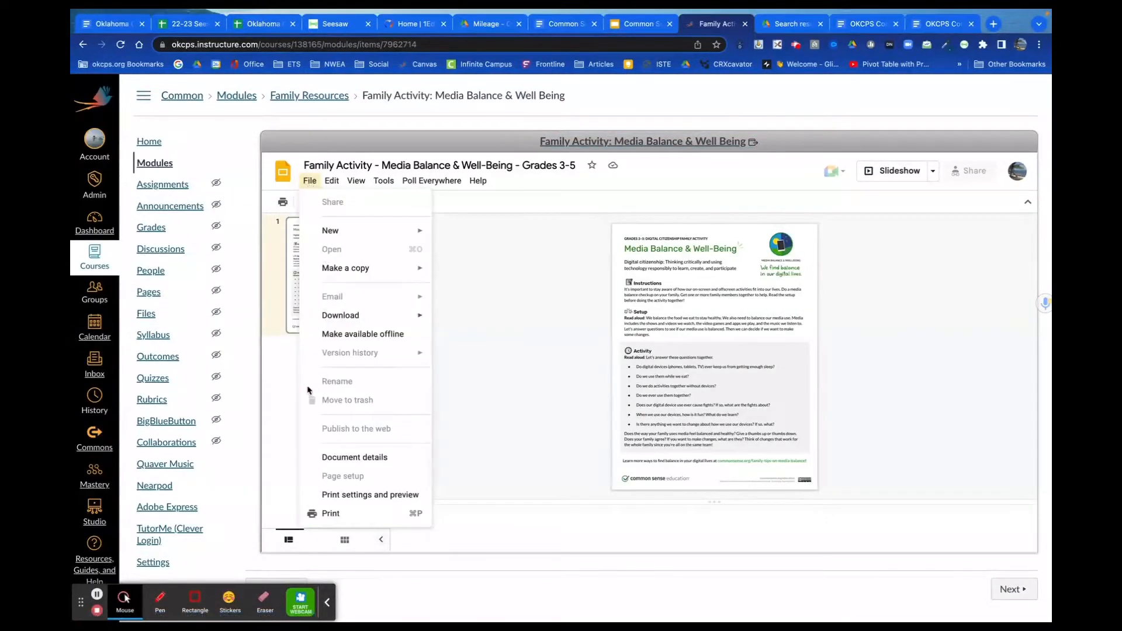
pyautogui.click(489, 281)
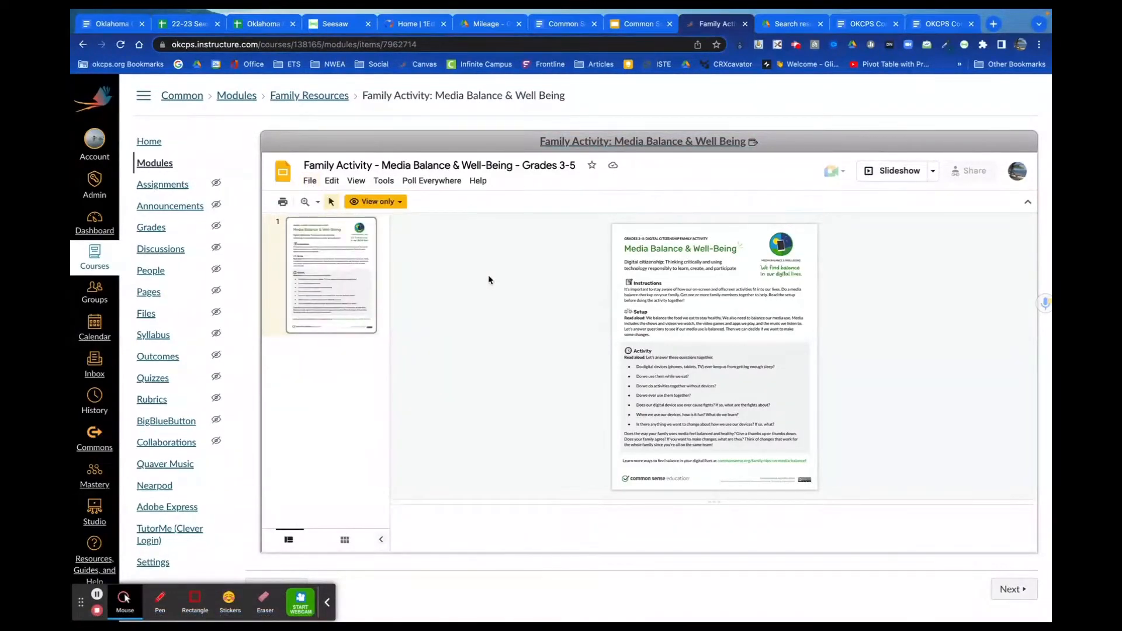
# Open the Family Activity: Media Balance & Well Being presentation in its own browser tab, select its web address and return to the Canvas course.
pyautogui.click(672, 143)
pyautogui.click(664, 44)
pyautogui.click(663, 44)
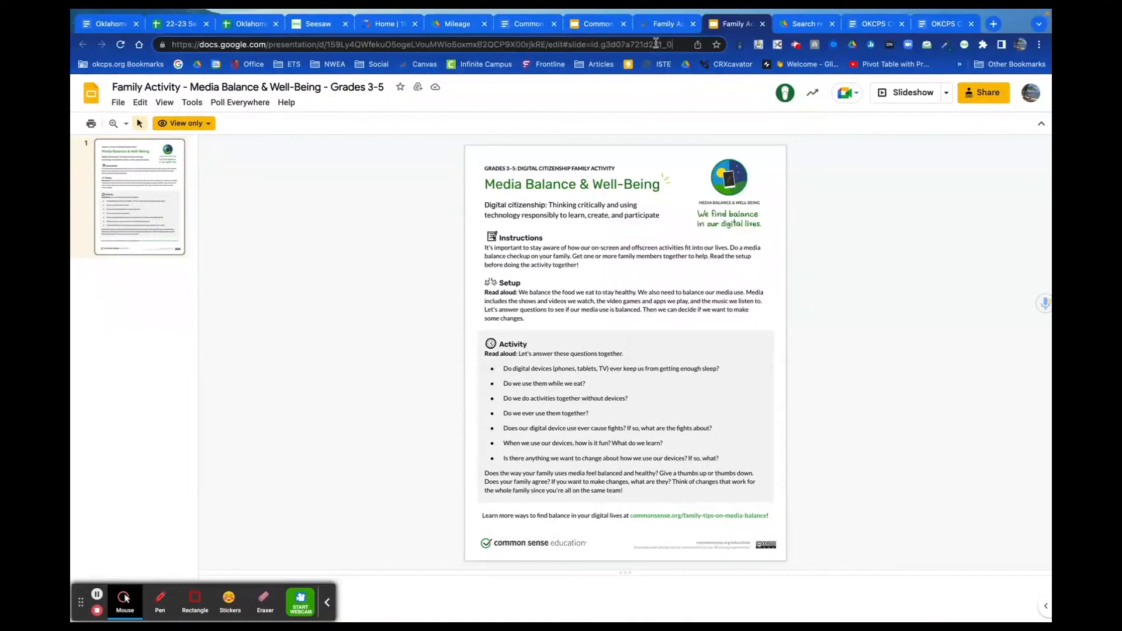
pyautogui.click(671, 42)
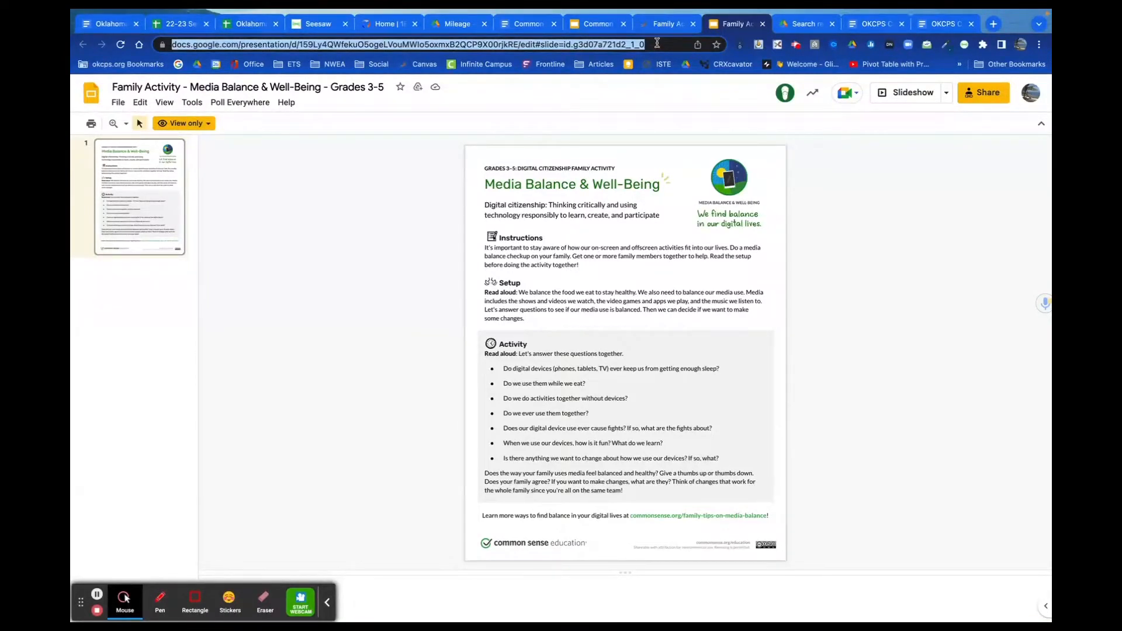
pyautogui.hotkey('ctrl', 'shift', 'Tab')
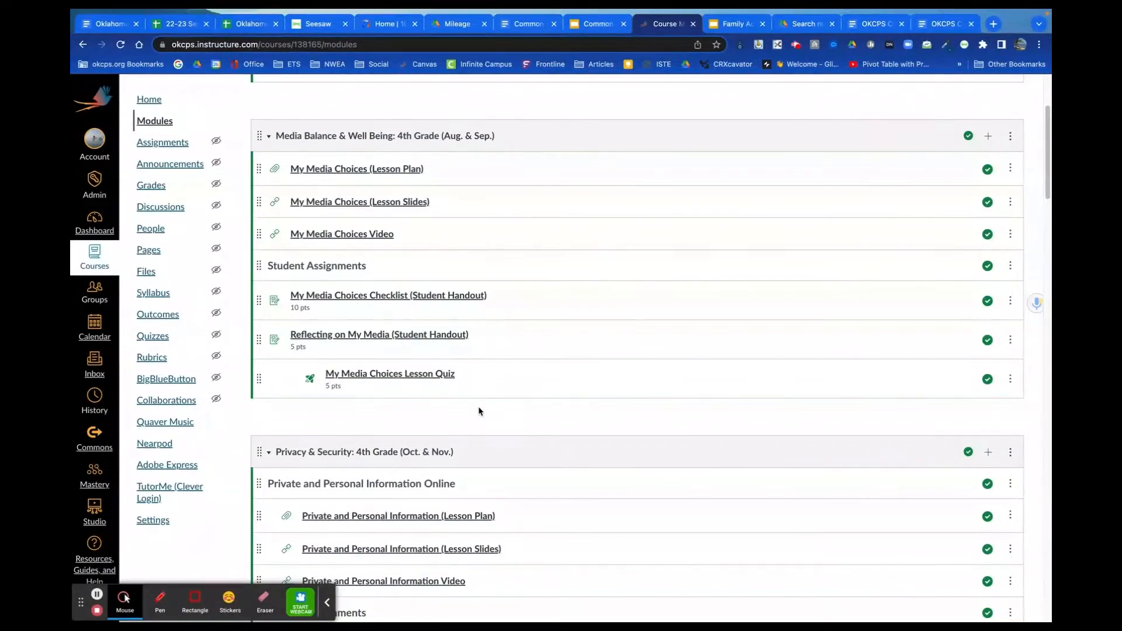
# Copy the "Media Balance & Well Being: 4th Grade (Aug. & Sep.)" module to the Example Homeroom course.
pyautogui.click(1011, 137)
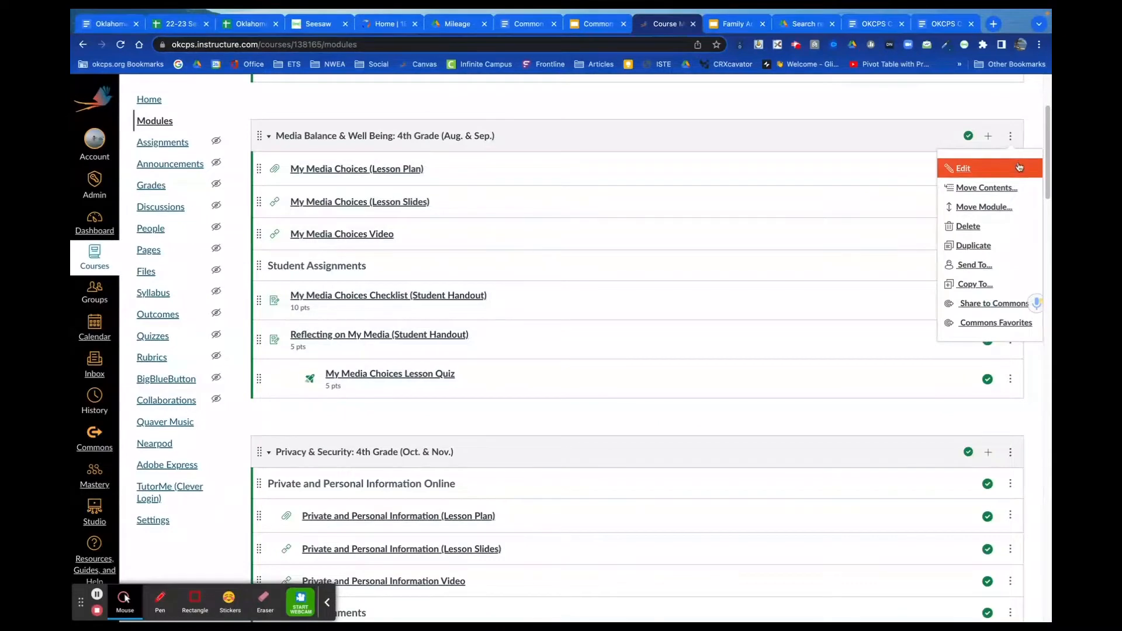
pyautogui.click(975, 284)
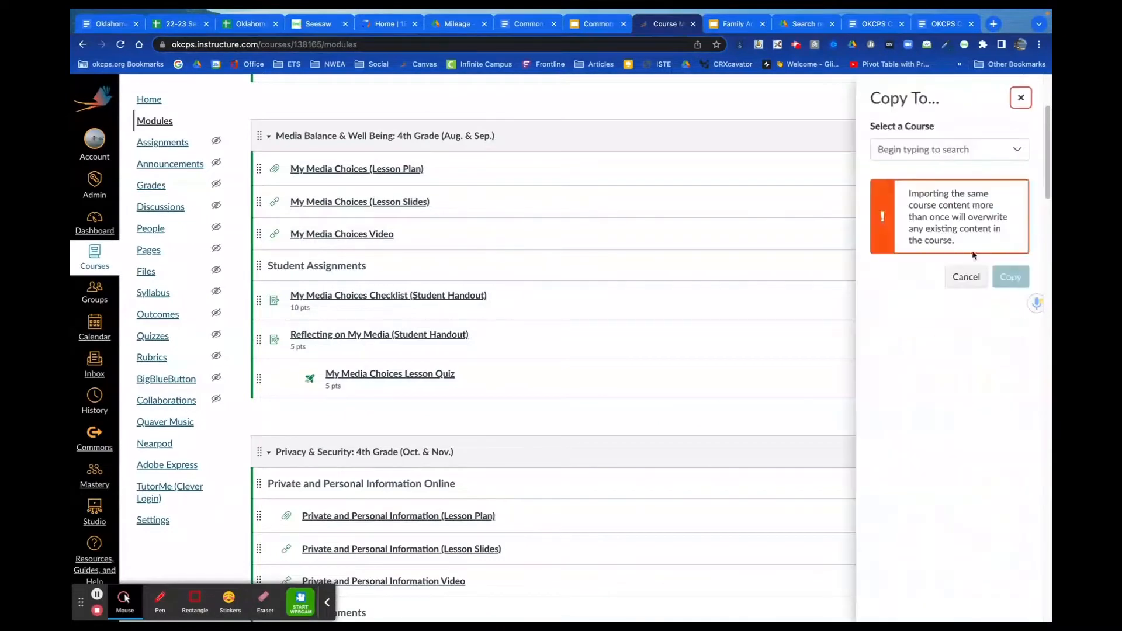
pyautogui.click(959, 149)
pyautogui.write('Examp')
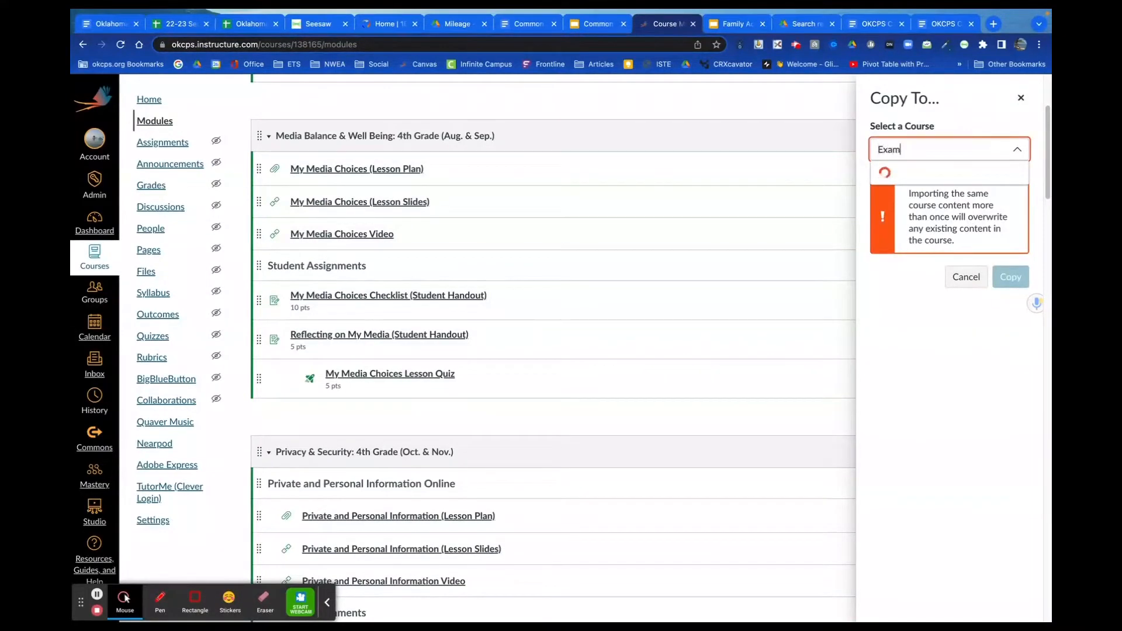
pyautogui.click(937, 185)
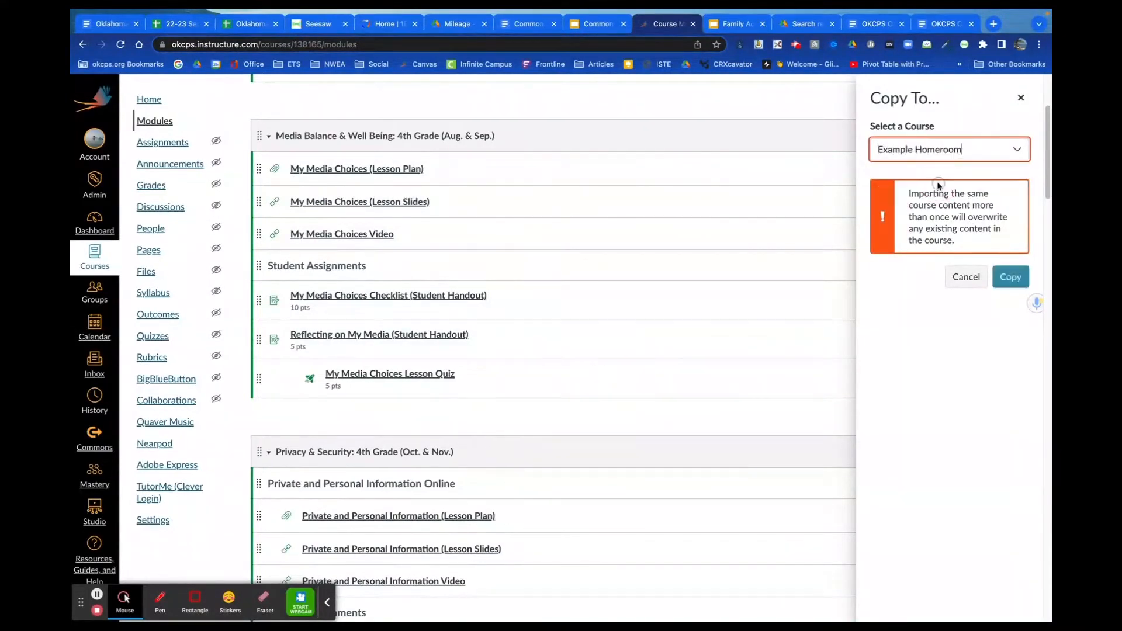
pyautogui.click(1018, 281)
# Open the Example Homeroom course from the dashboard and unpublish the "My Media Choices (Lesson Plan)" item.
pyautogui.click(93, 220)
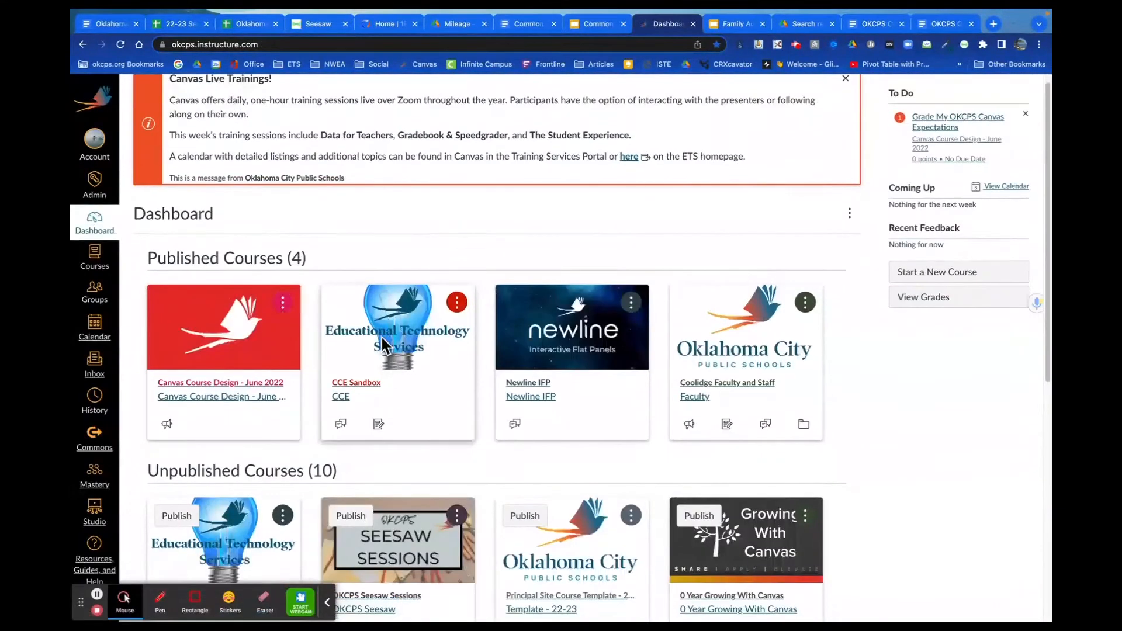
pyautogui.scroll(-5, 381, 338)
pyautogui.scroll(-2, 383, 341)
pyautogui.click(326, 450)
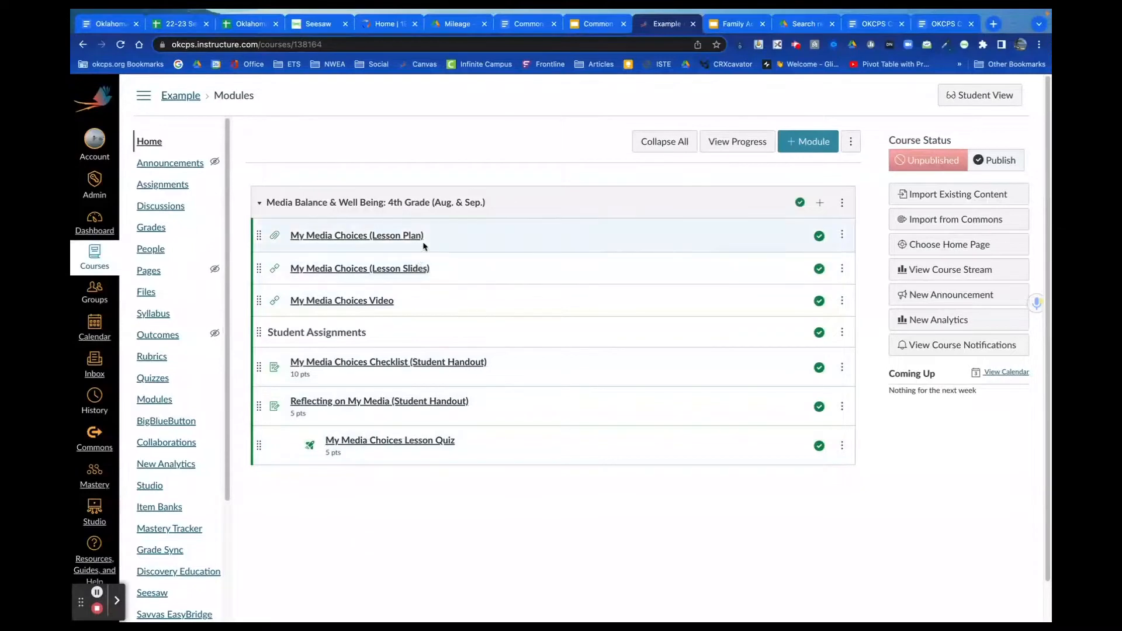
pyautogui.click(819, 236)
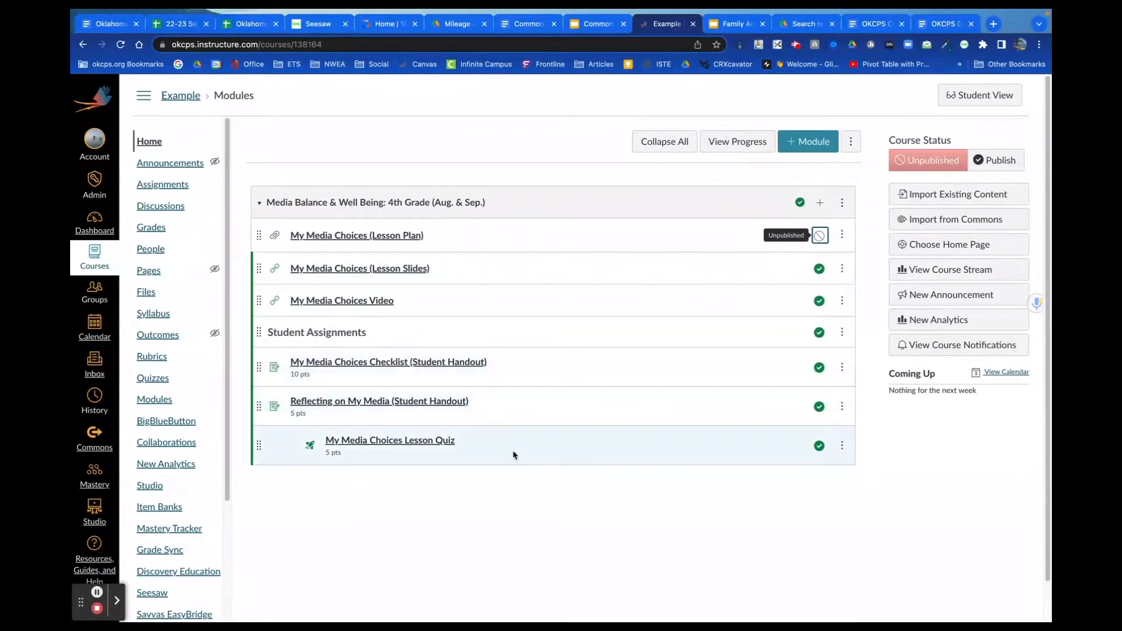
pyautogui.scroll(-1, 499, 415)
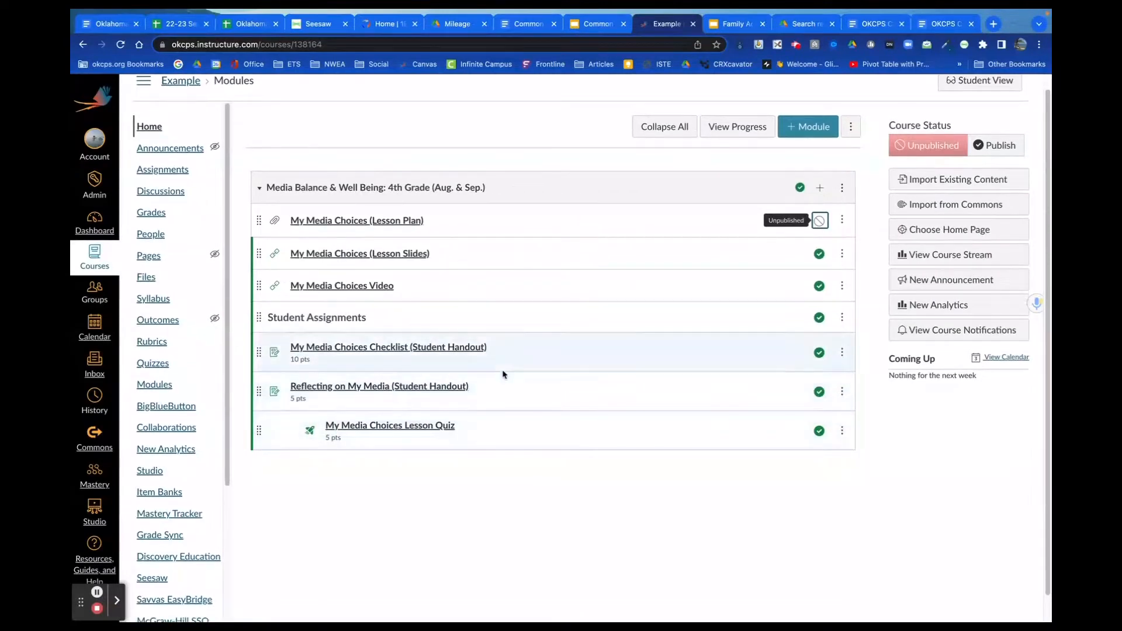
pyautogui.scroll(-1, 507, 403)
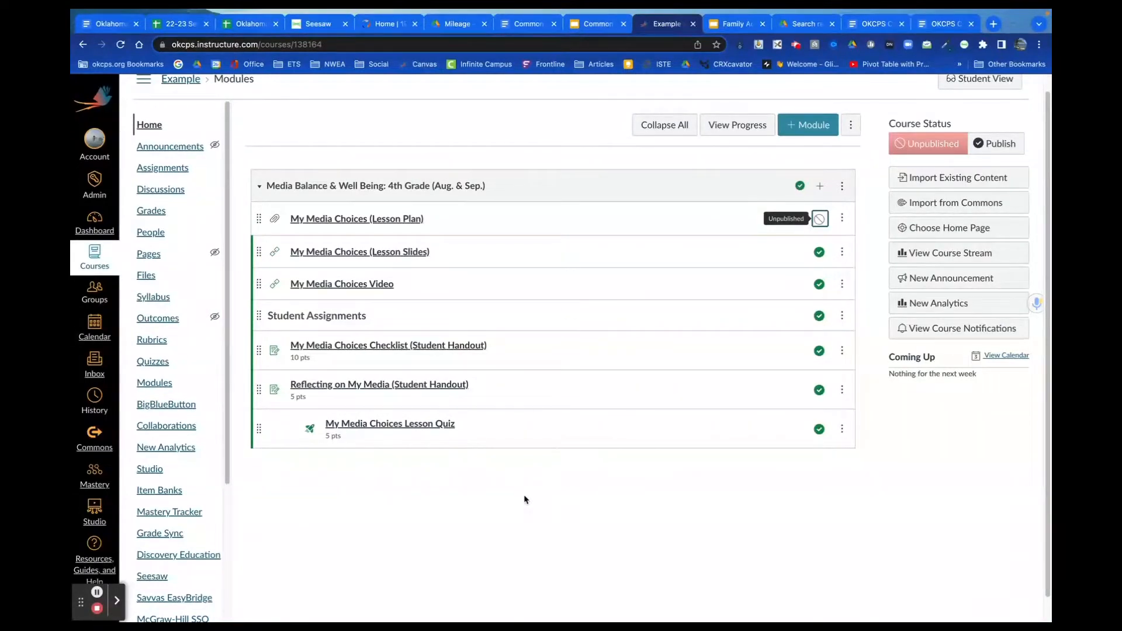
# Start a Commons import from the Example Homeroom course and filter the resources to Oklahoma City Public Schools approved modules.
pyautogui.click(95, 222)
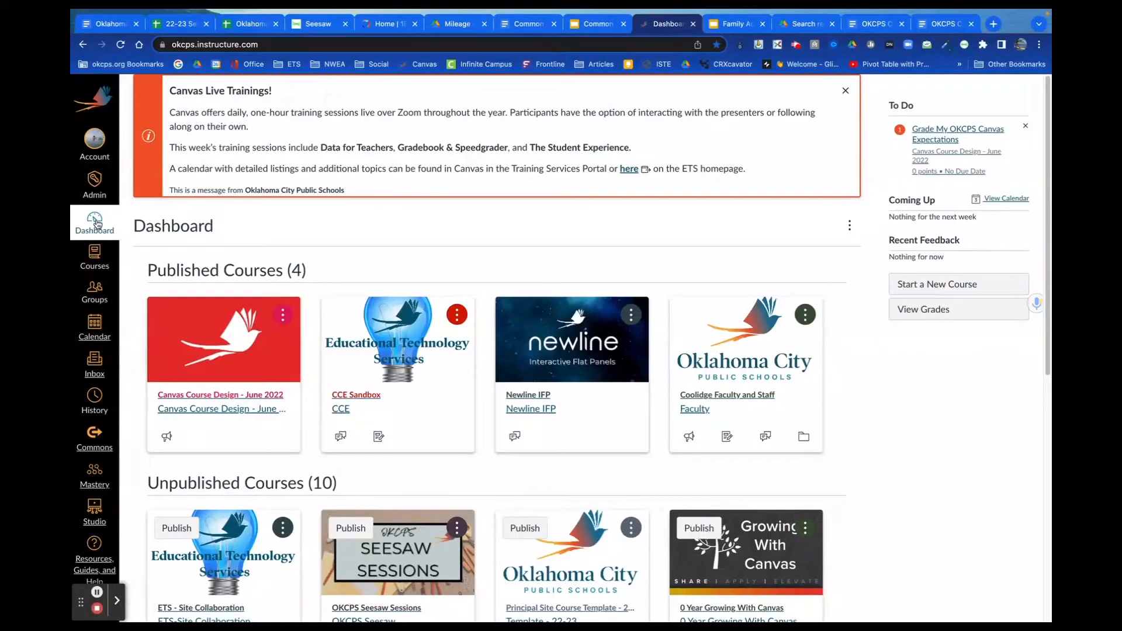
pyautogui.scroll(-6, 385, 472)
pyautogui.click(385, 472)
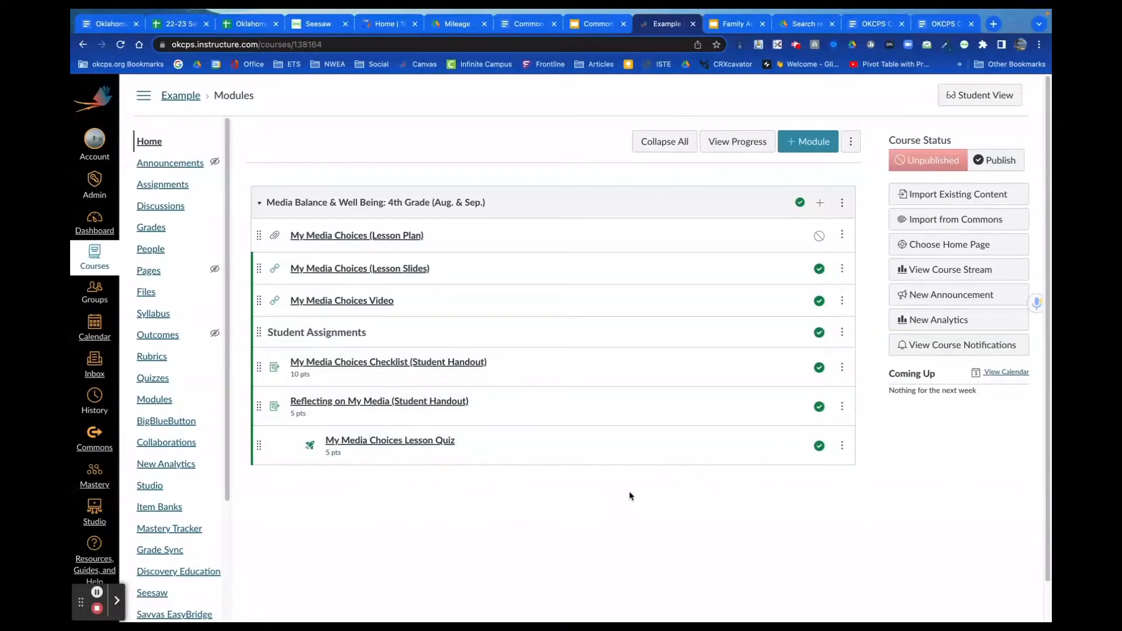
pyautogui.click(917, 217)
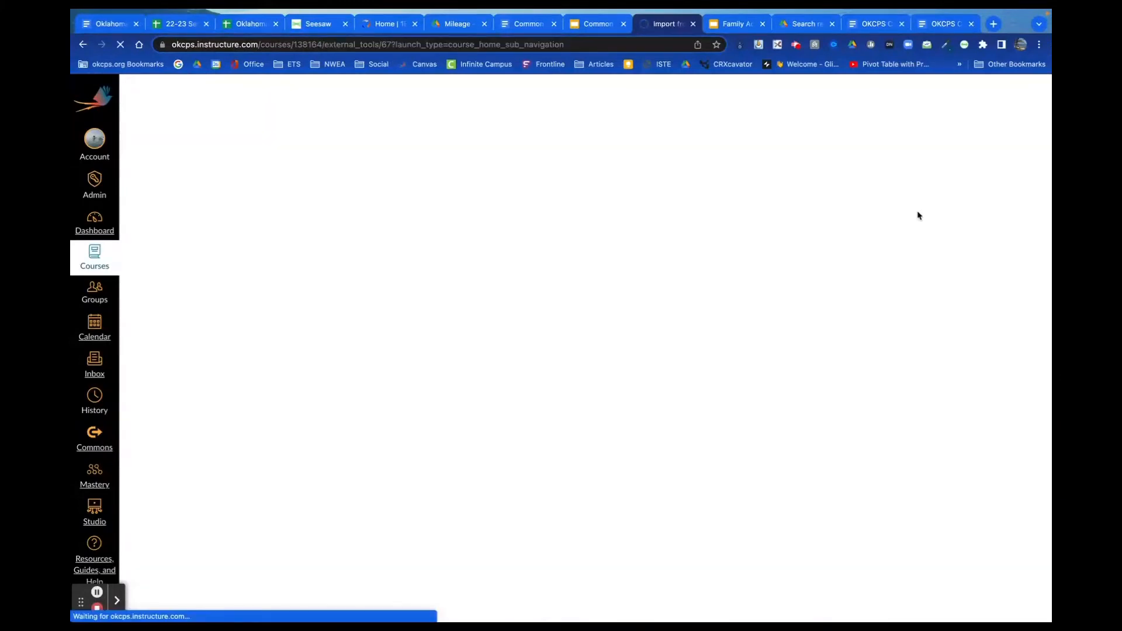
pyautogui.click(870, 145)
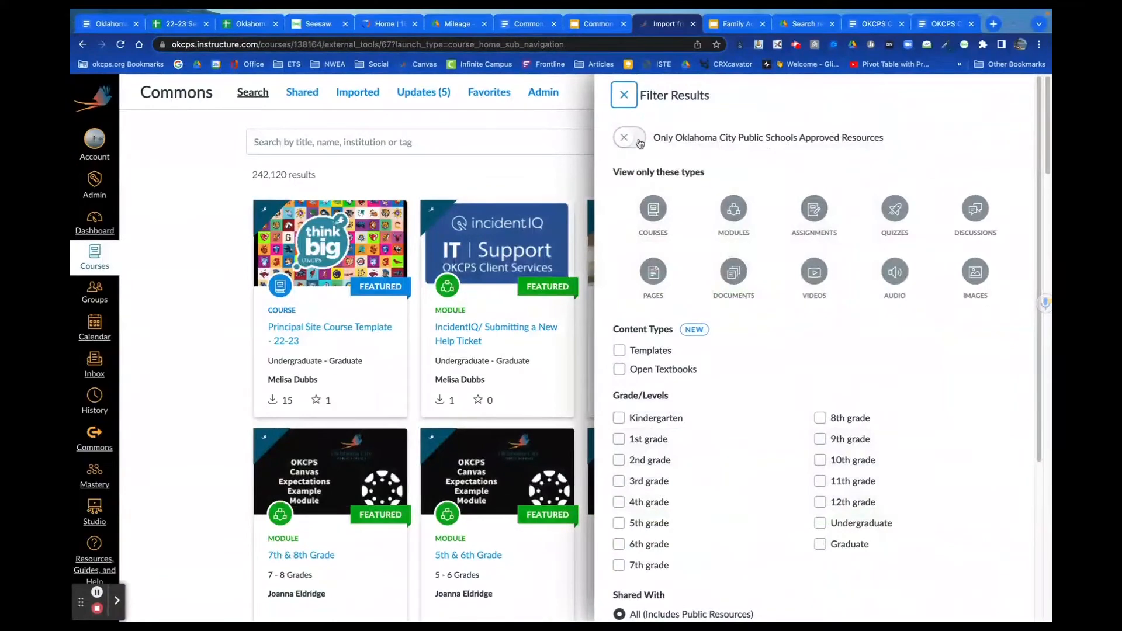
pyautogui.click(638, 141)
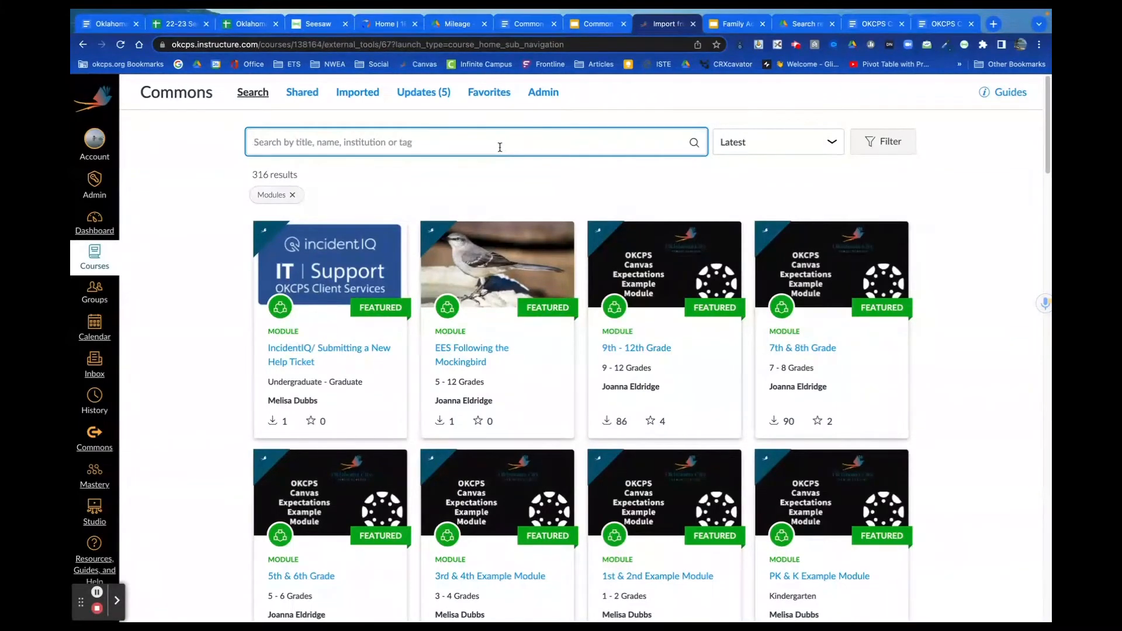
# Search Commons for "Privacy" and open the "4th Grade Privacy & Security Module (Oct. & Nov.)" resource.
pyautogui.write('Privacy')
pyautogui.press('Return')
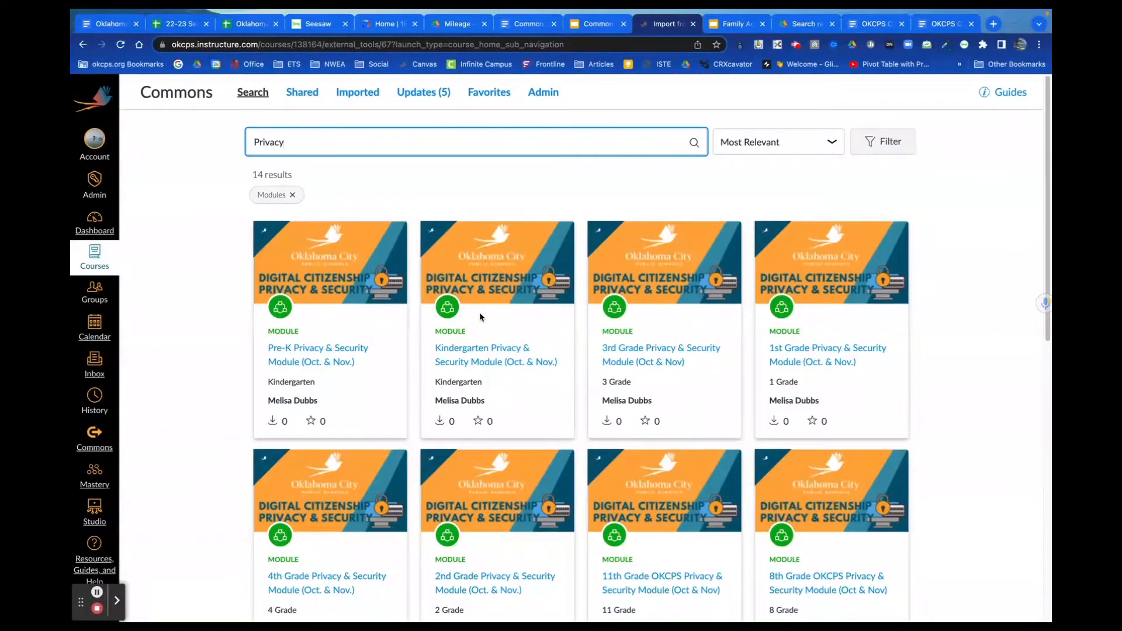
pyautogui.scroll(-3, 479, 312)
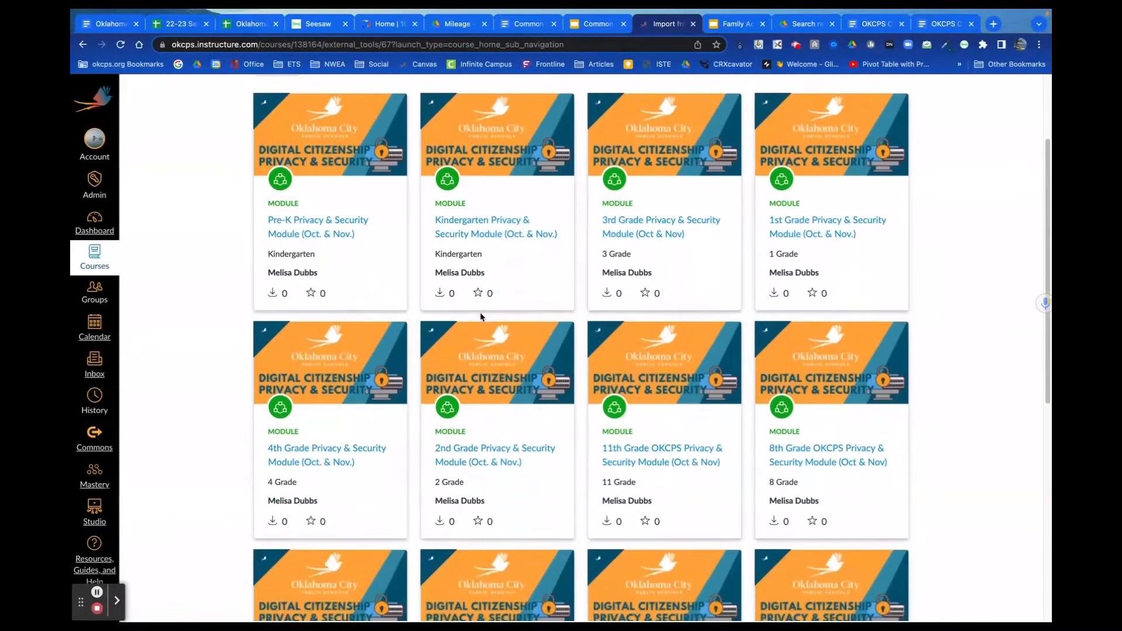
pyautogui.scroll(-1, 479, 312)
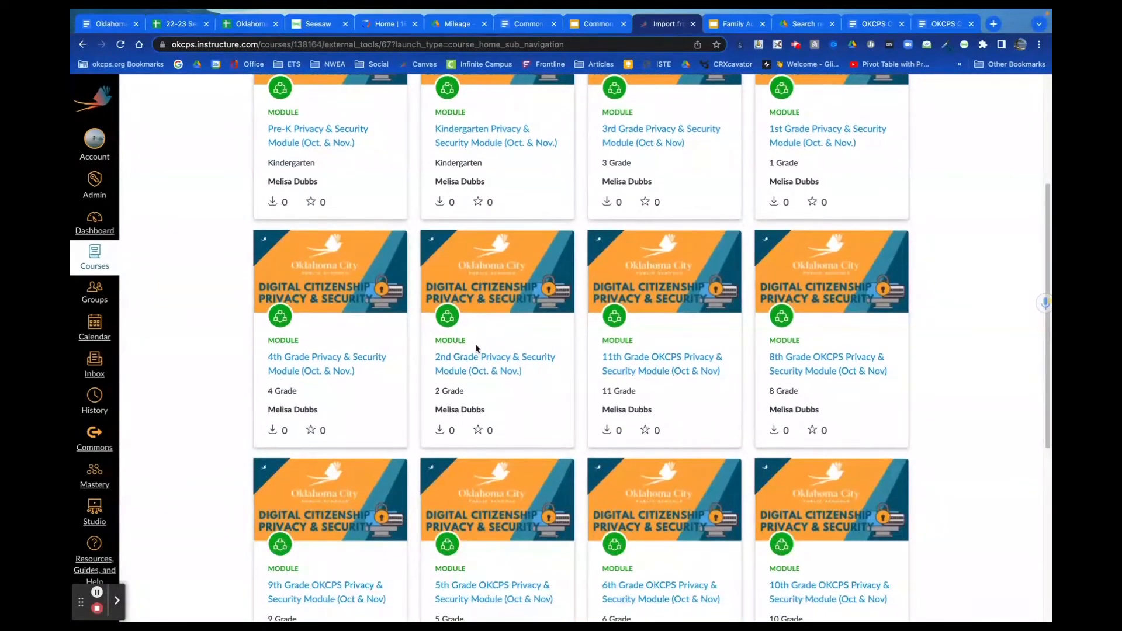
pyautogui.click(362, 357)
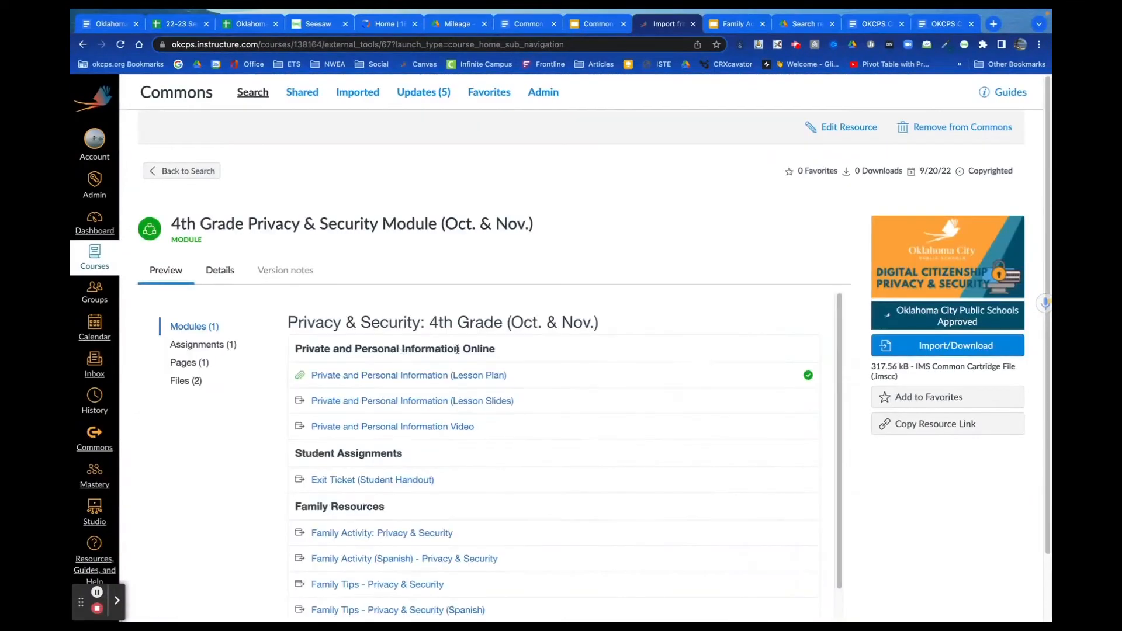
# Import the 4th Grade Privacy & Security module into the Example Homeroom course.
pyautogui.click(948, 346)
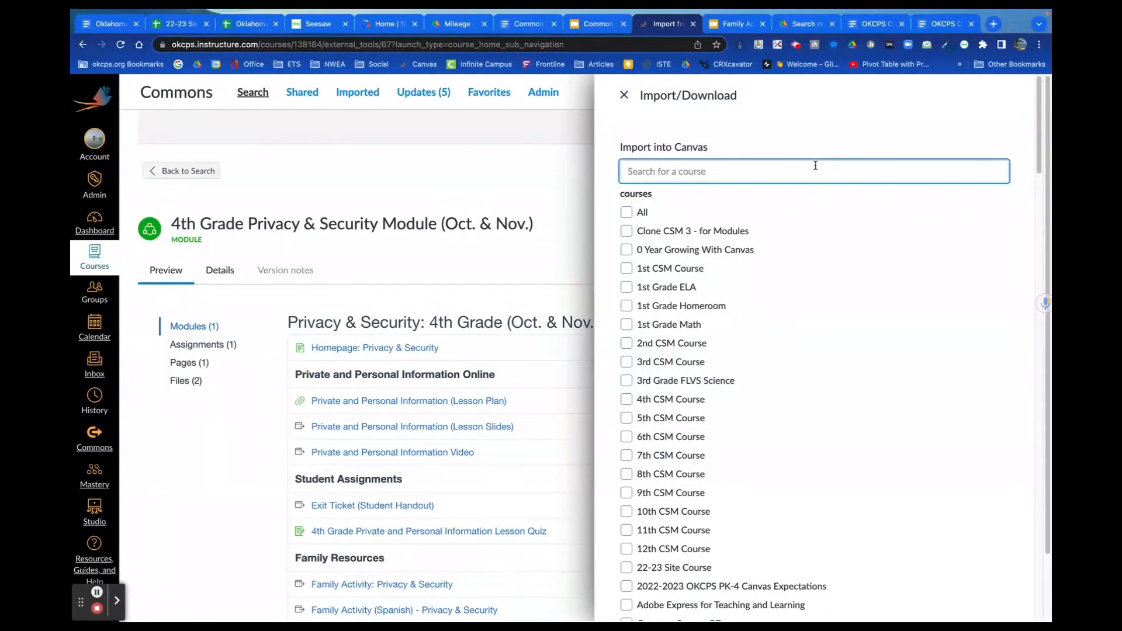
pyautogui.write('Example Ho')
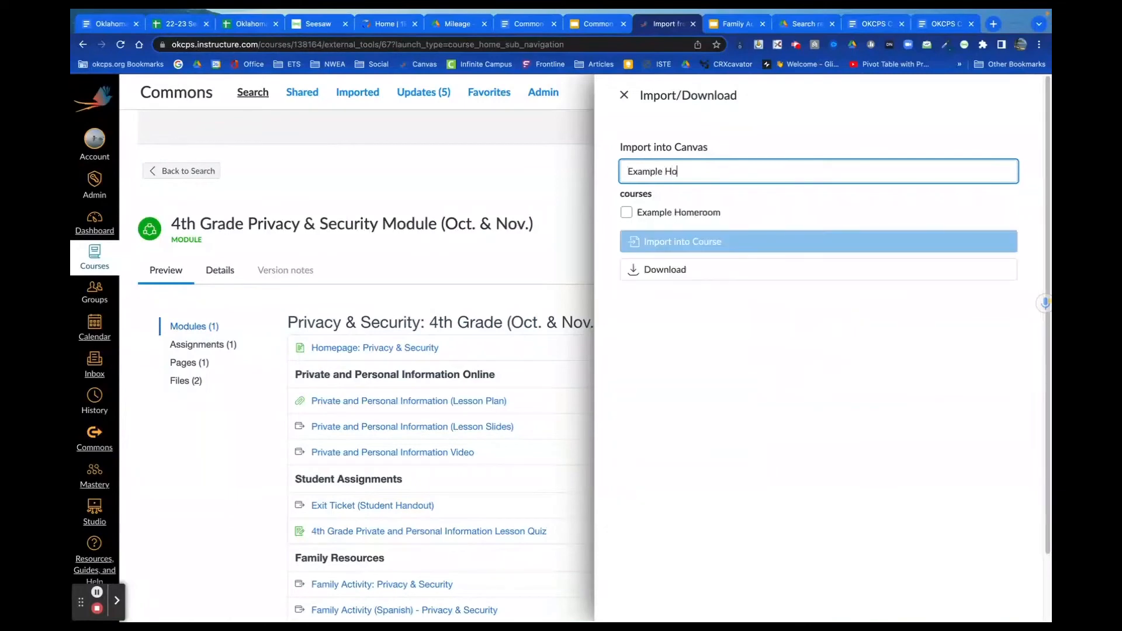
pyautogui.click(695, 211)
pyautogui.click(707, 242)
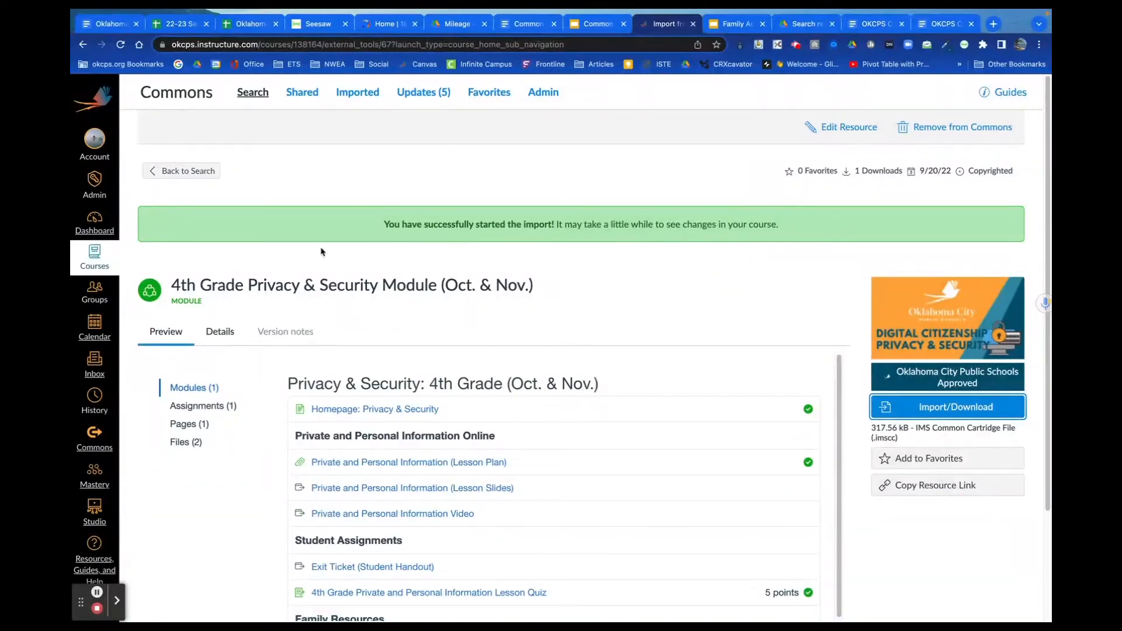
# Reopen the Example Homeroom course from the dashboard and review its Media Balance and newly imported Privacy & Security modules.
pyautogui.click(95, 222)
pyautogui.scroll(-5, 171, 359)
pyautogui.scroll(-3, 171, 359)
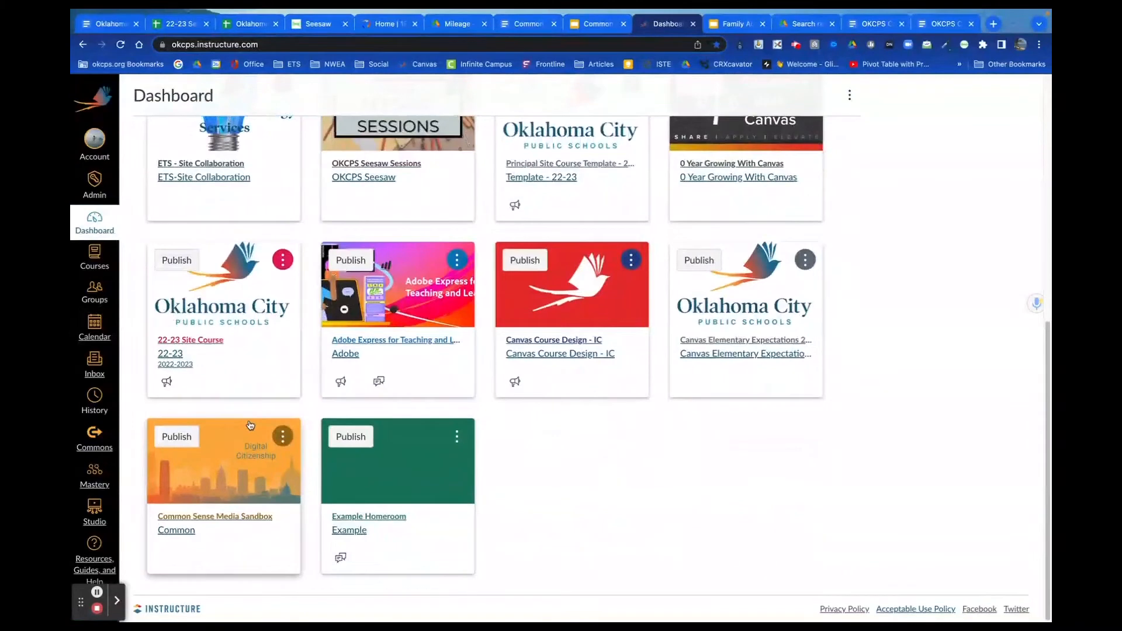
pyautogui.click(402, 482)
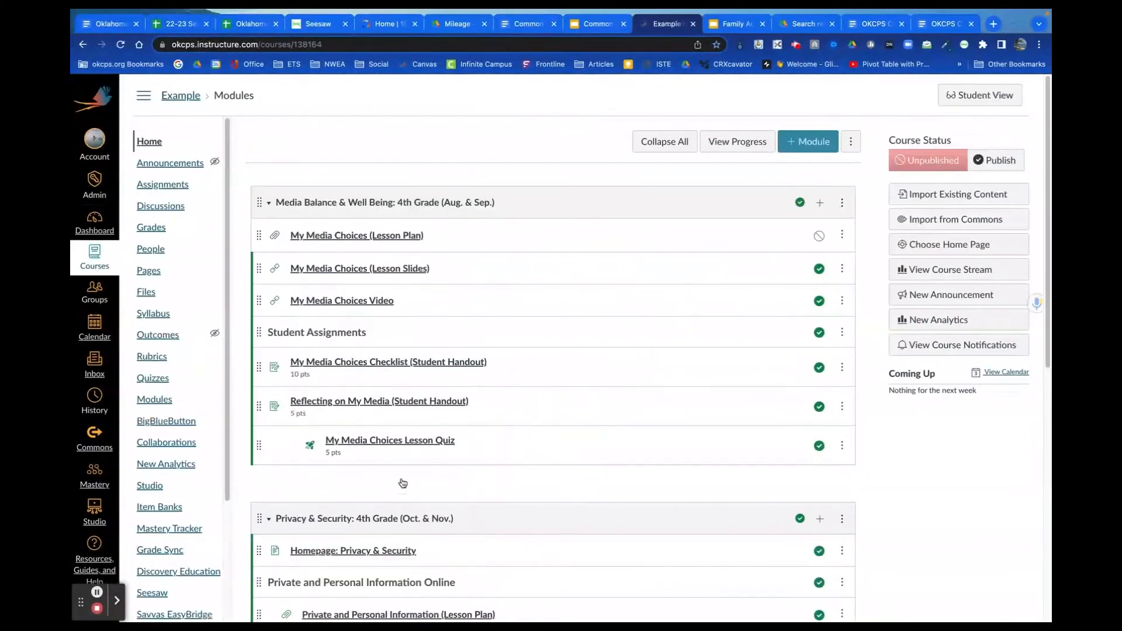
pyautogui.scroll(-3, 403, 483)
pyautogui.scroll(1, 397, 292)
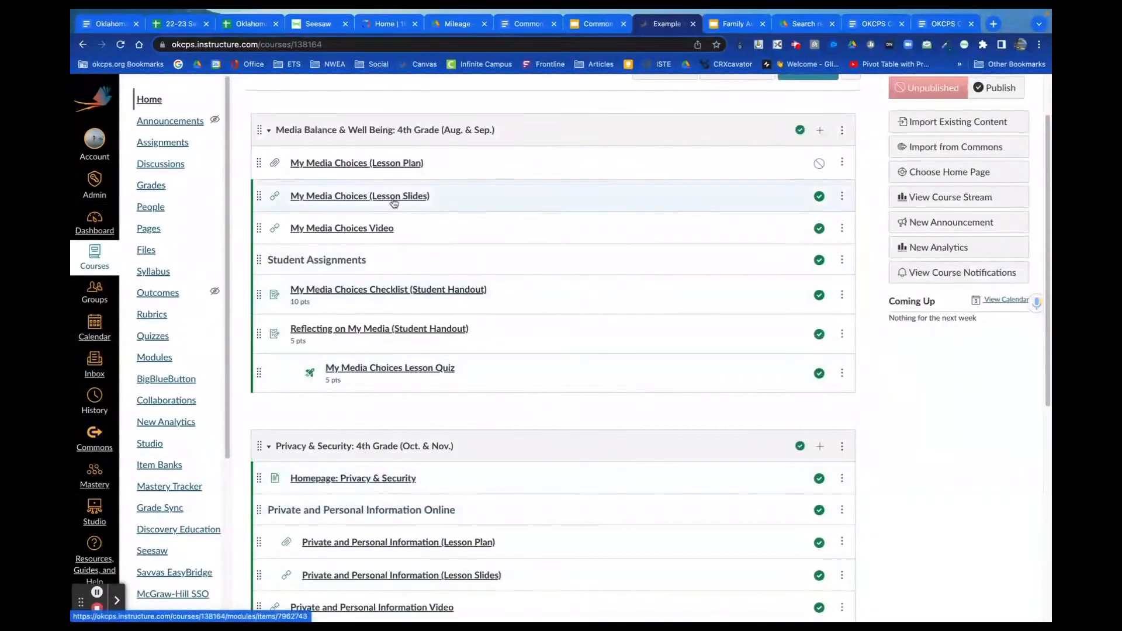
pyautogui.scroll(-2, 441, 302)
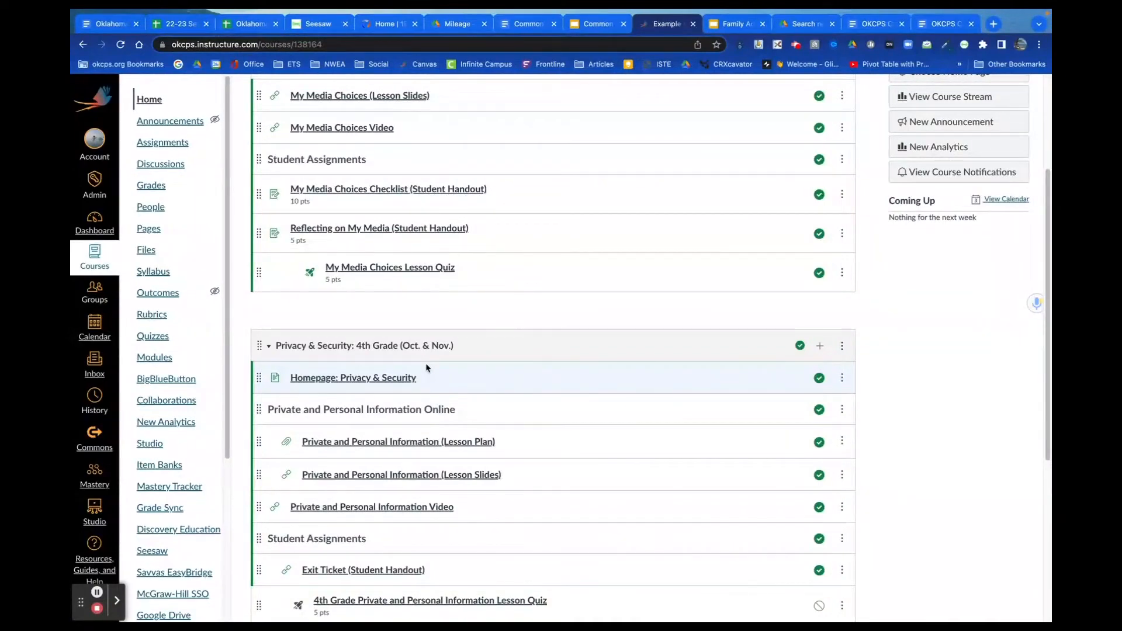
pyautogui.scroll(-1, 467, 385)
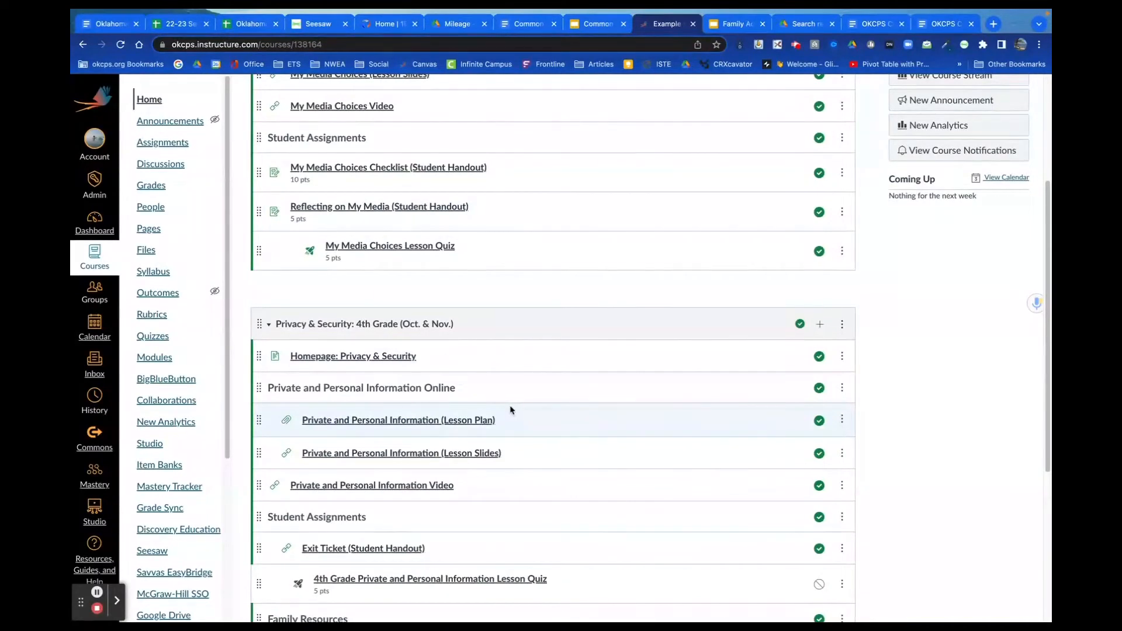
pyautogui.scroll(-4, 512, 409)
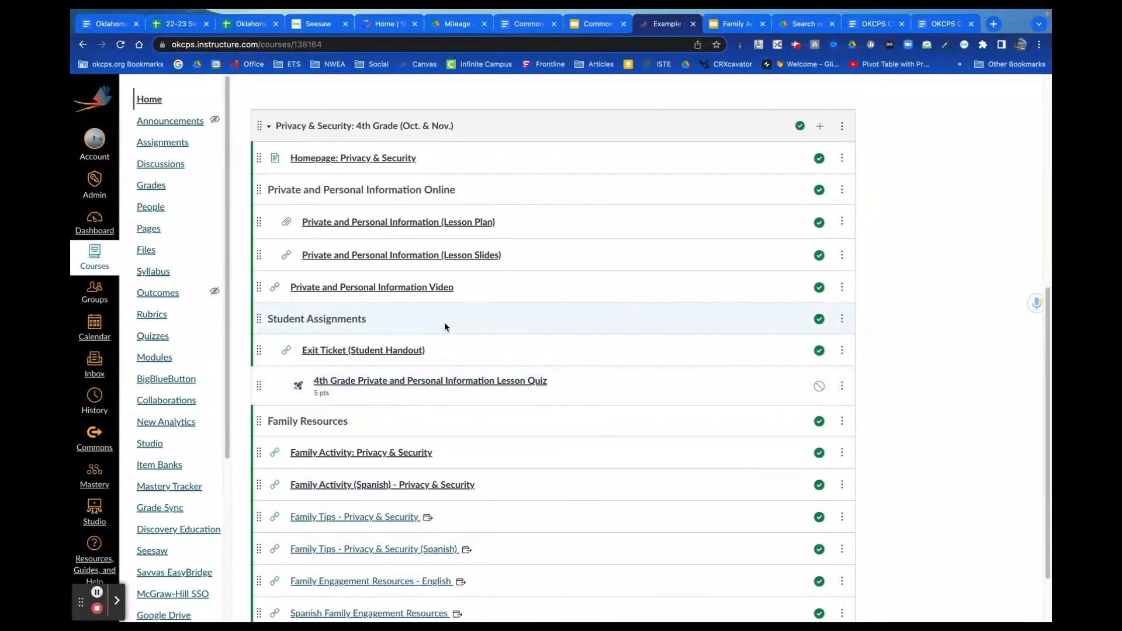
# View the "Homepage: Privacy & Security" page, return to the modules list and examine the module's lesson items, student assignments and family resources.
pyautogui.click(374, 159)
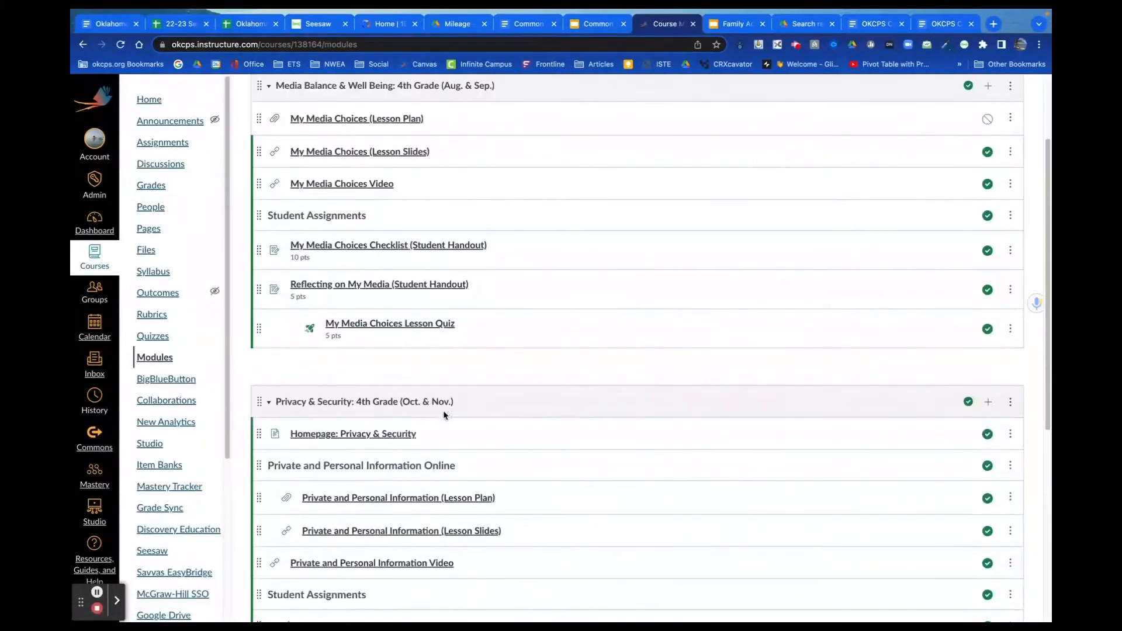
pyautogui.scroll(-4, 446, 414)
pyautogui.scroll(-1, 444, 415)
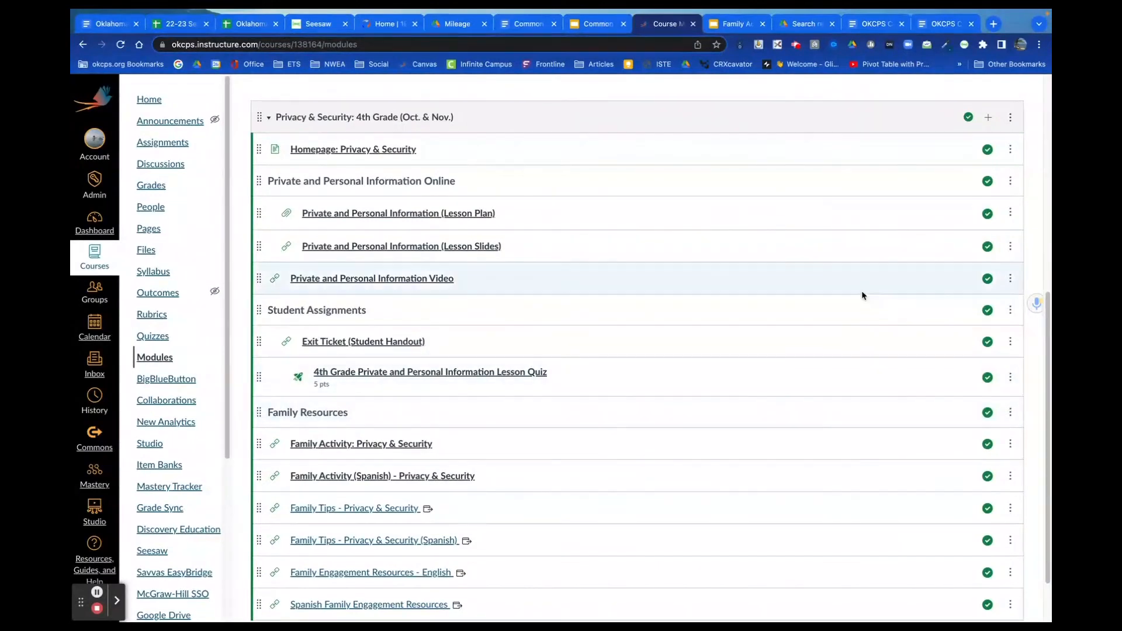
pyautogui.scroll(1, 606, 320)
pyautogui.scroll(1, 606, 320)
pyautogui.scroll(-2, 606, 320)
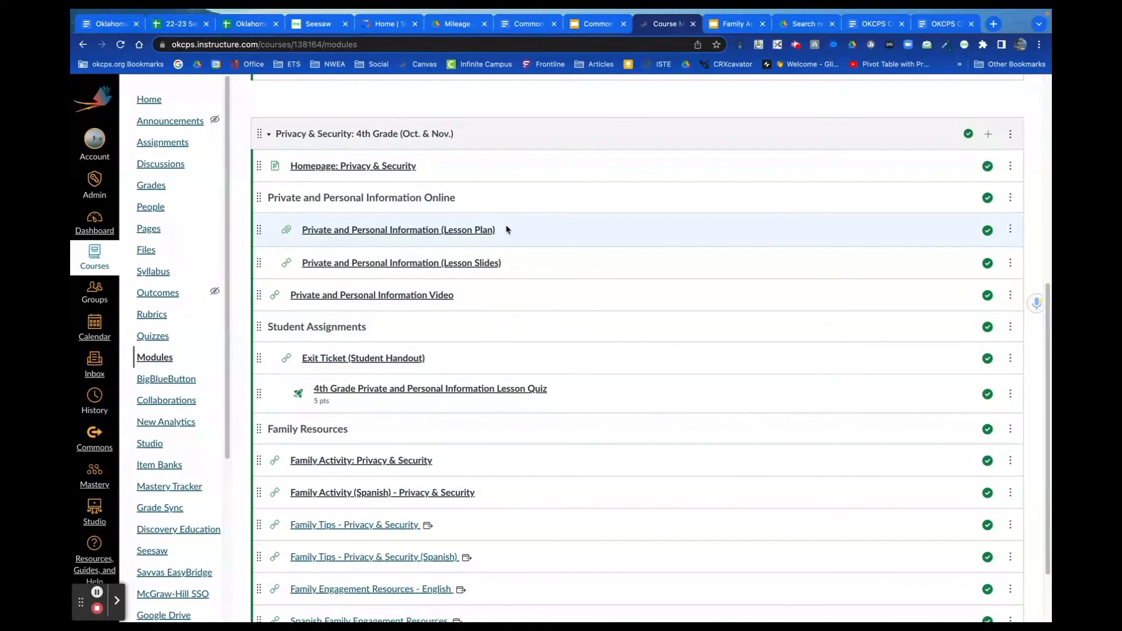
pyautogui.scroll(-1, 506, 229)
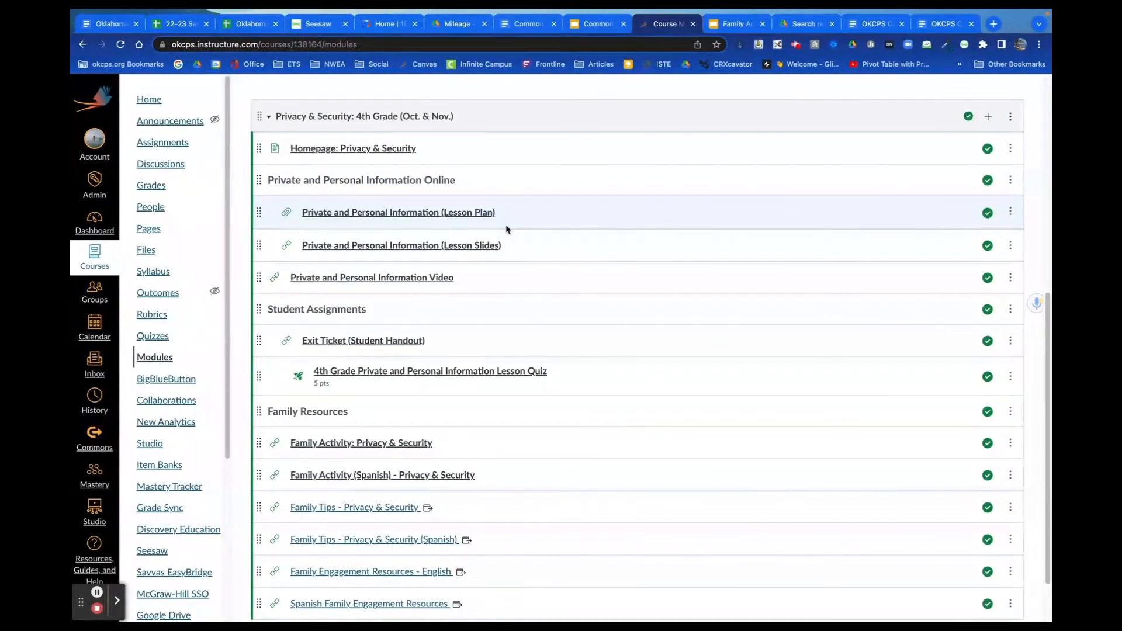
pyautogui.scroll(-2, 506, 229)
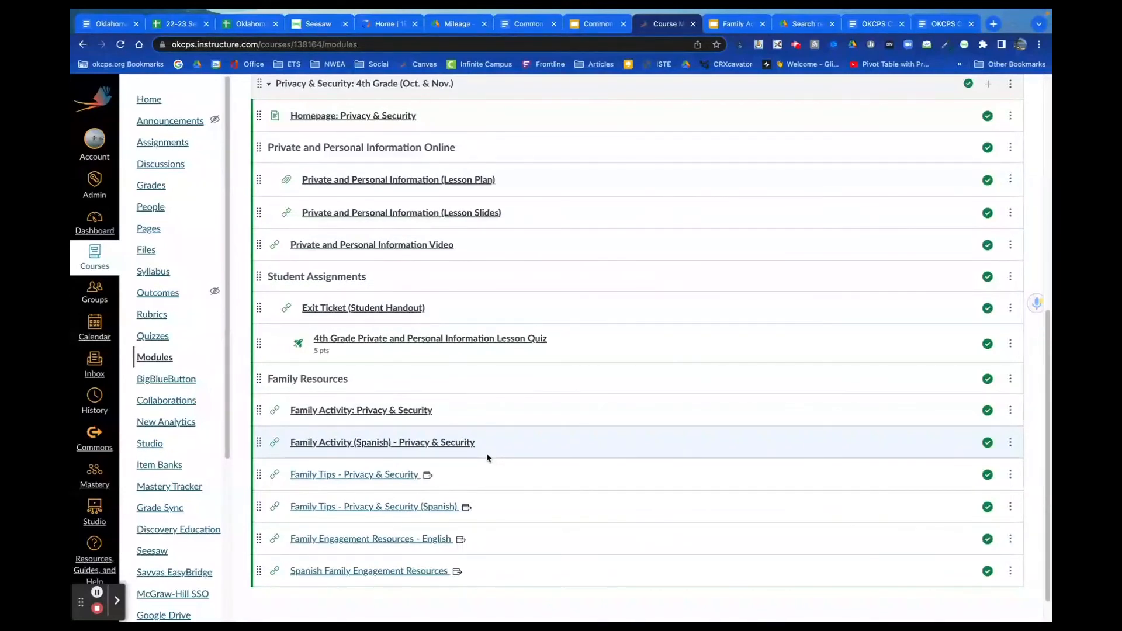
# Return to the dashboard and look over the unpublished course cards down to Example Homeroom.
pyautogui.scroll(8, 611, 284)
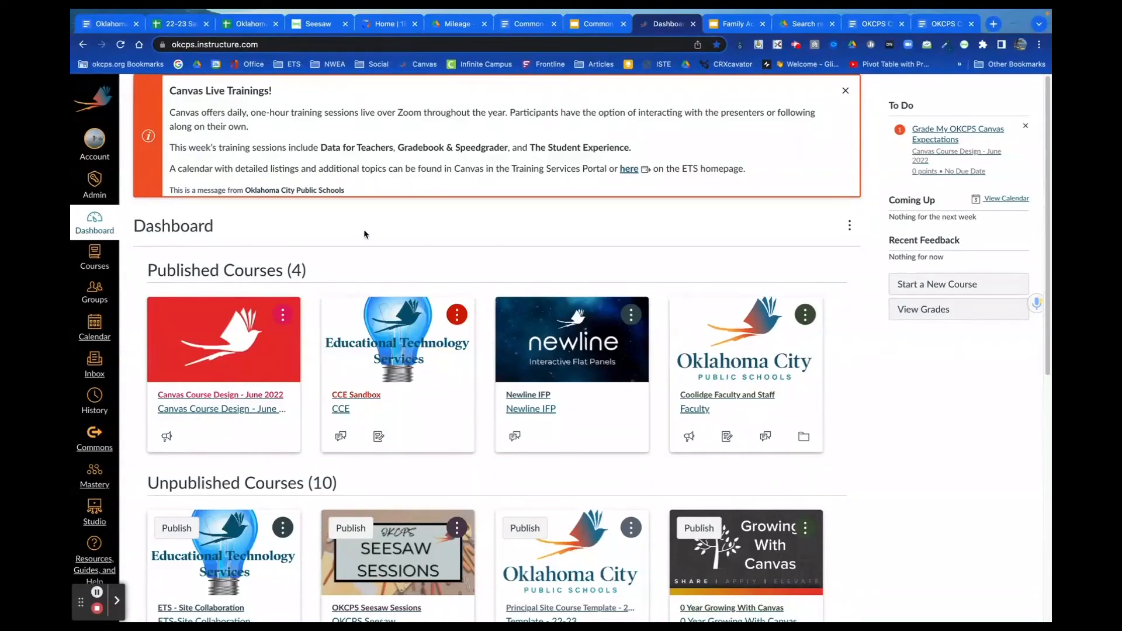
pyautogui.scroll(-8, 504, 471)
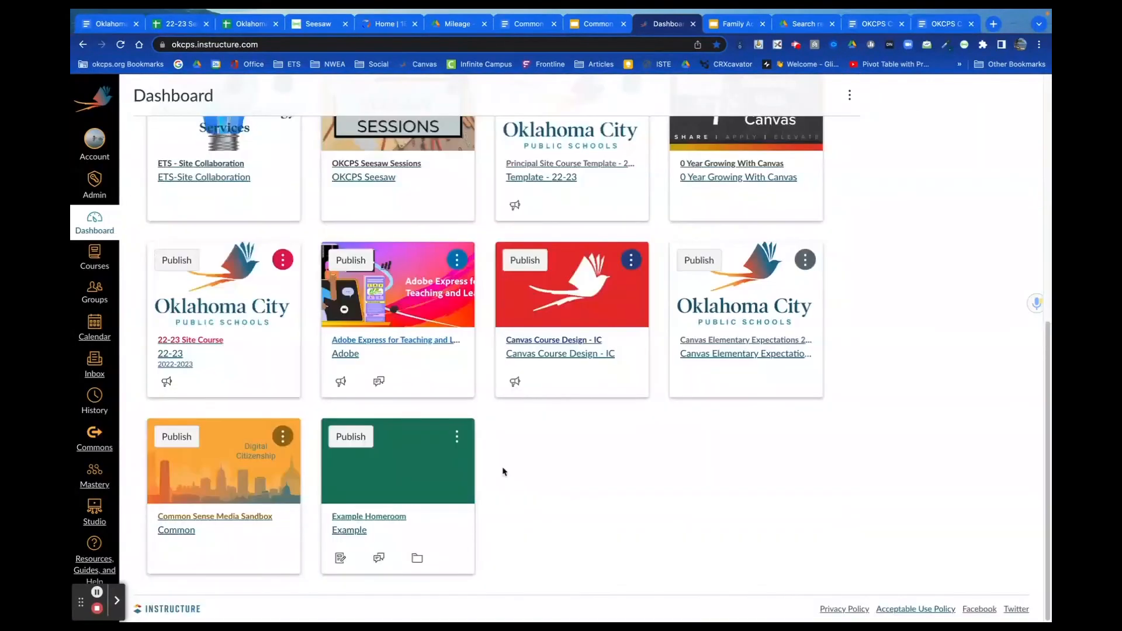